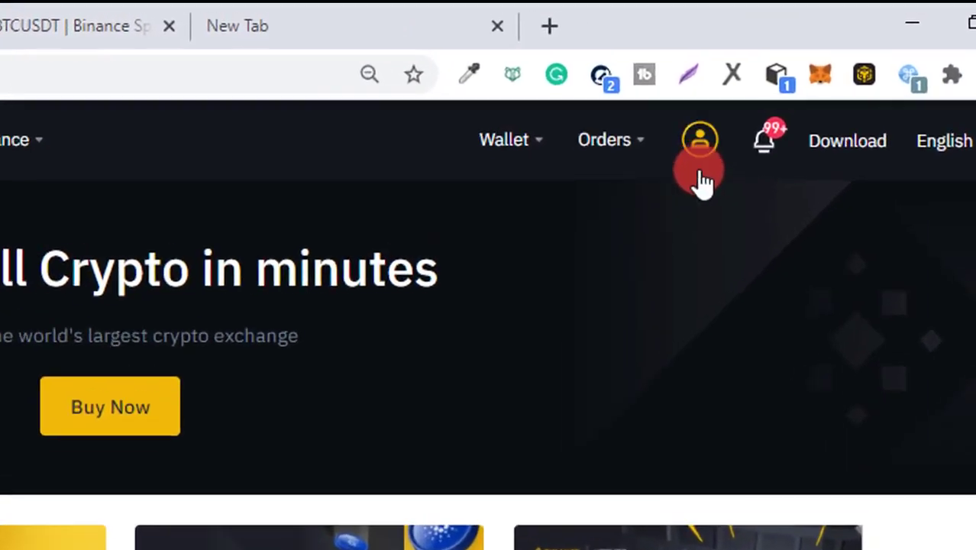
- Open the Reward Center from the account's profile options
mouse_move(791, 107)
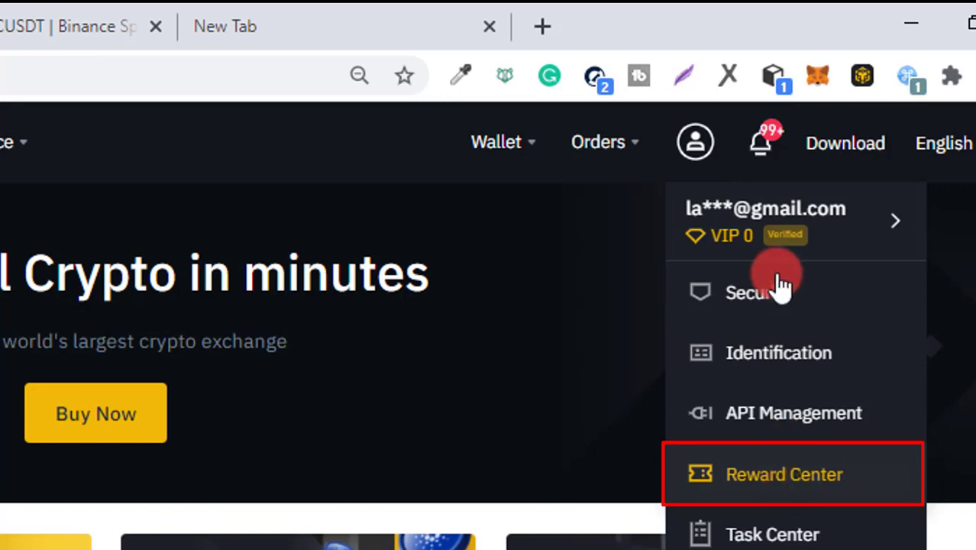
left_click(771, 490, "ctrl")
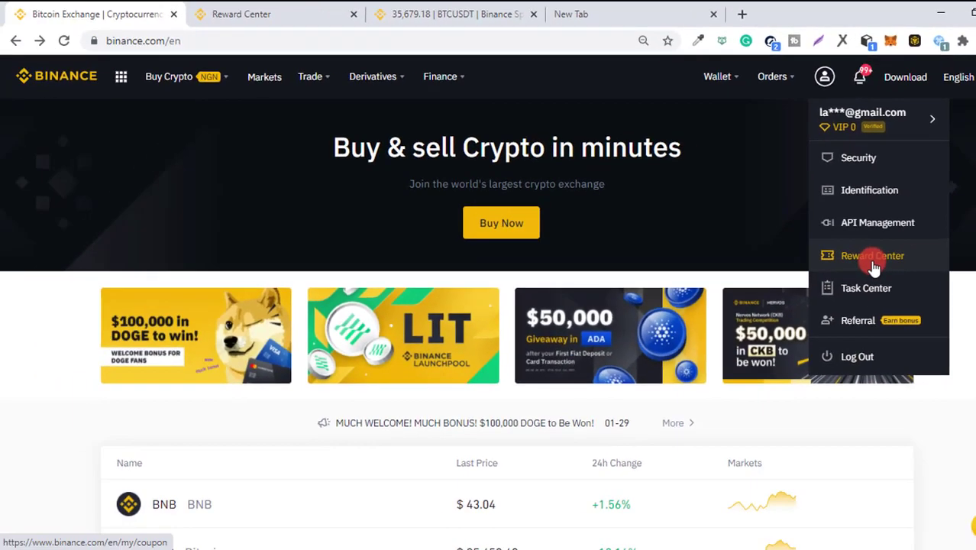
left_click(875, 266)
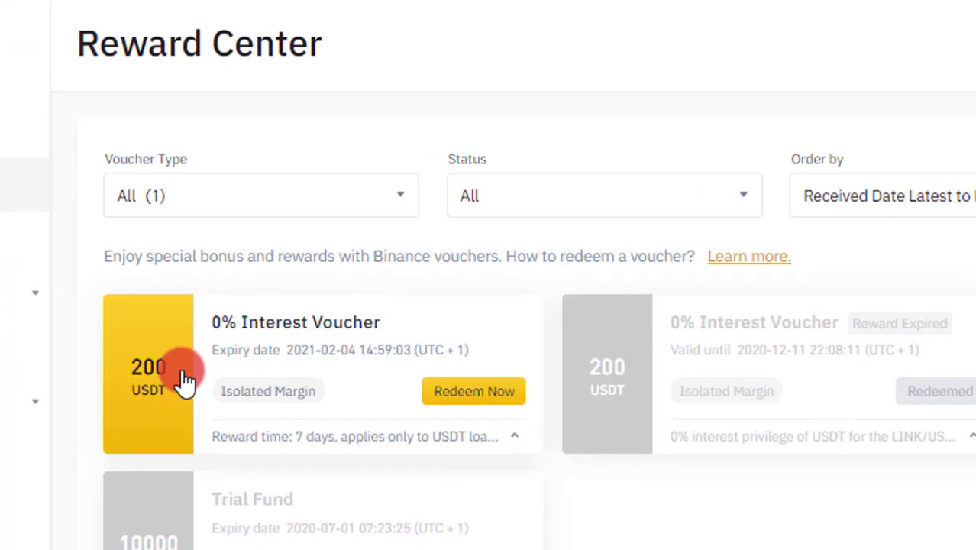
- Redeem the 200 USDT 0% Interest Voucher for the BCH/USDT pair
left_click(468, 399)
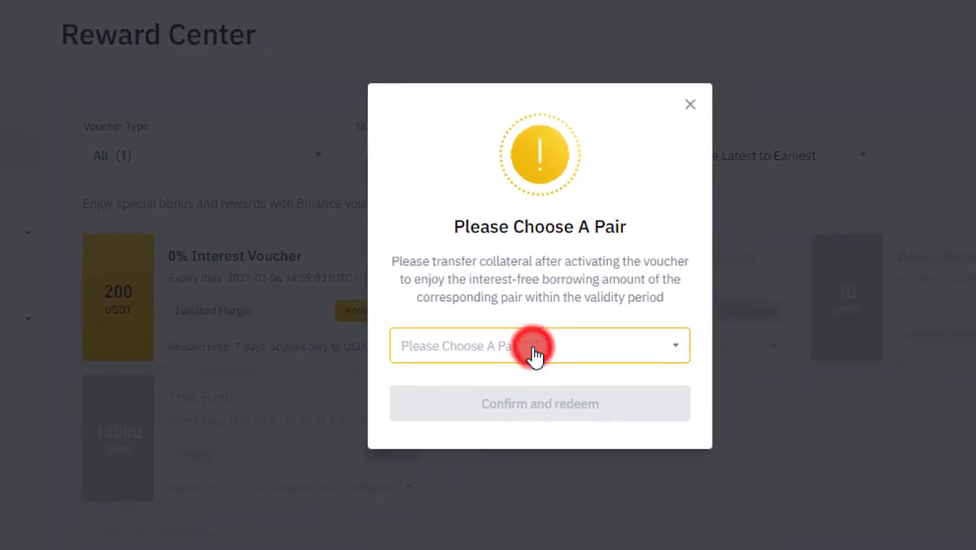
left_click(532, 346)
left_click(526, 394)
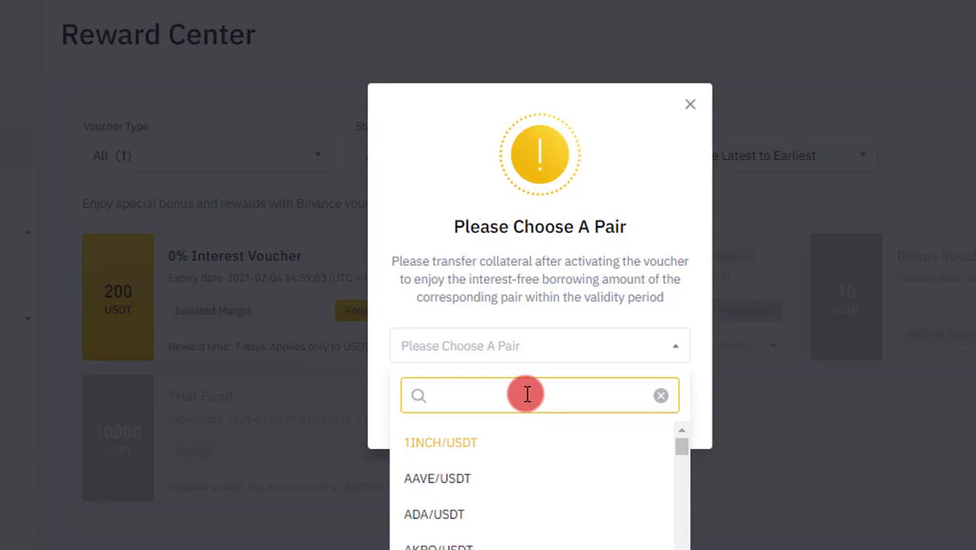
type("bch")
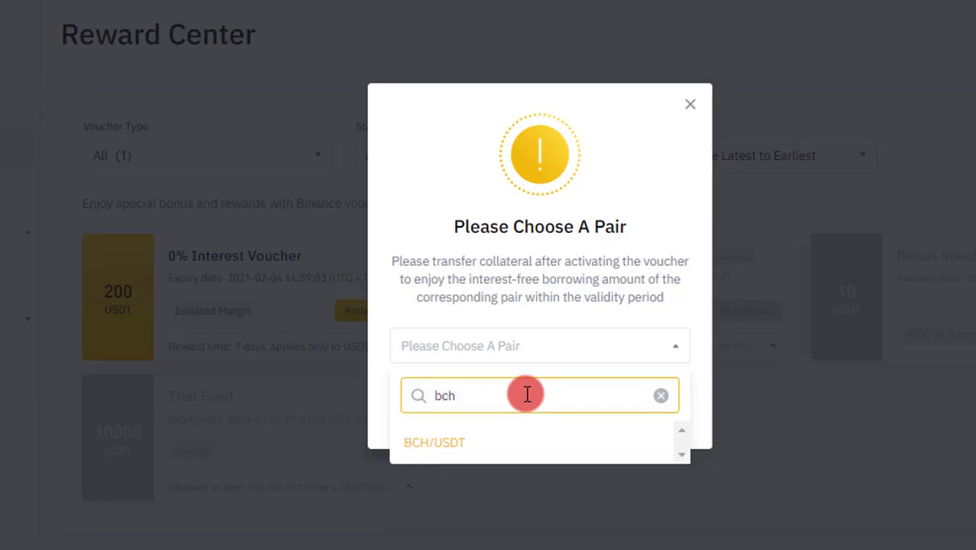
left_click(463, 449)
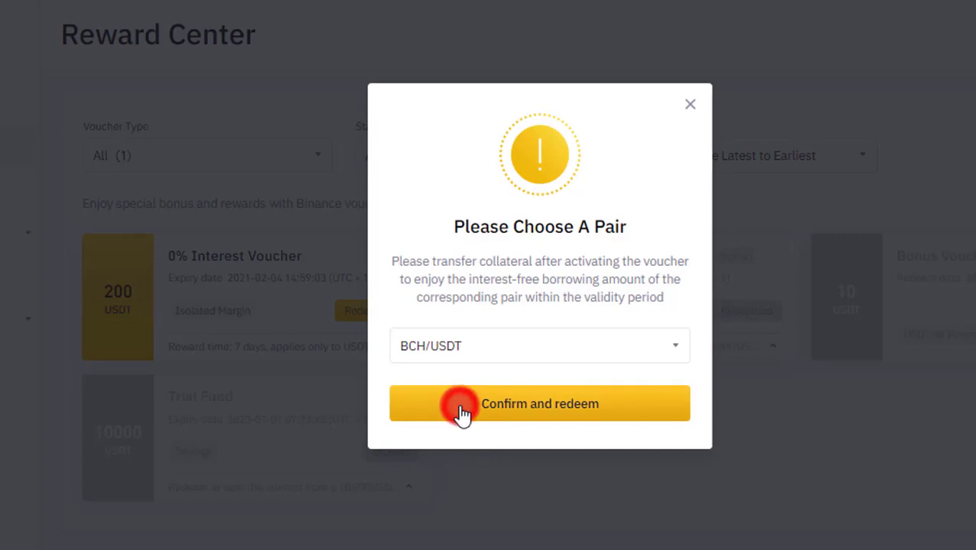
left_click(460, 409)
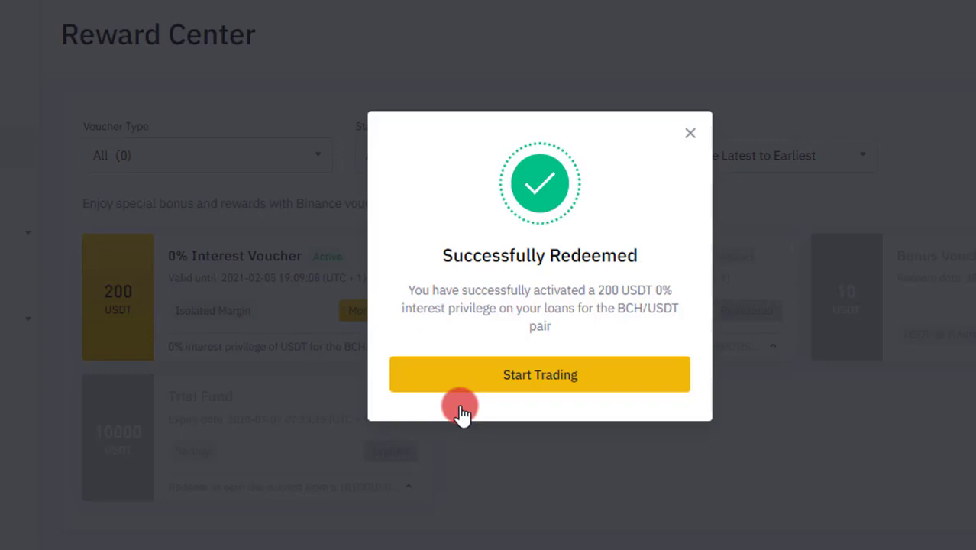
- Proceed from the redeemed voucher to trading, dismissing the Borrow form and switching to the open BTC/USDT trading page
left_click(524, 376)
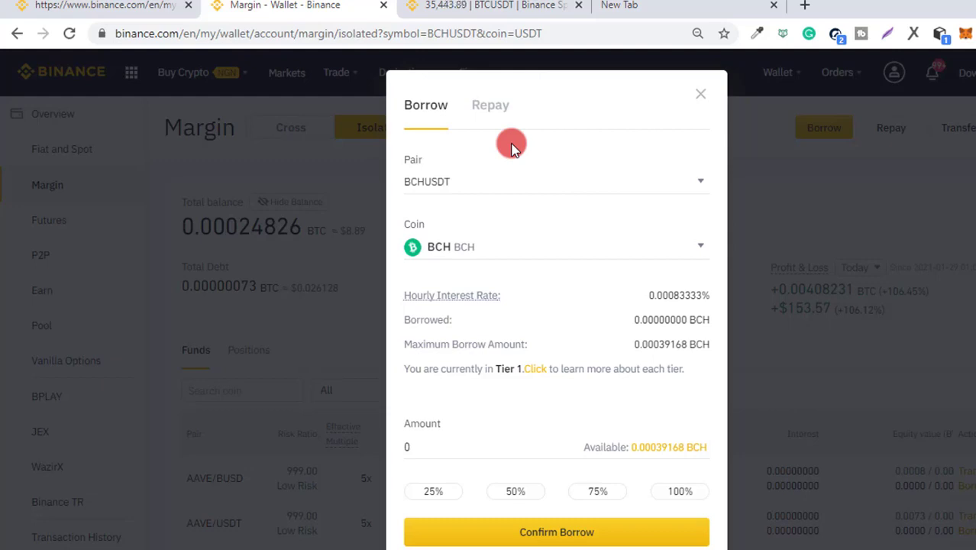
left_click(701, 95)
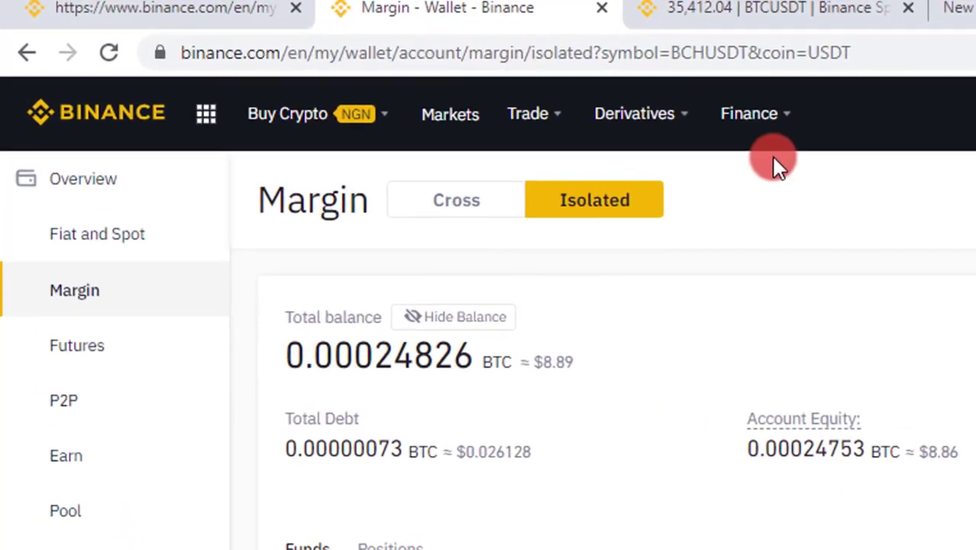
mouse_move(531, 130)
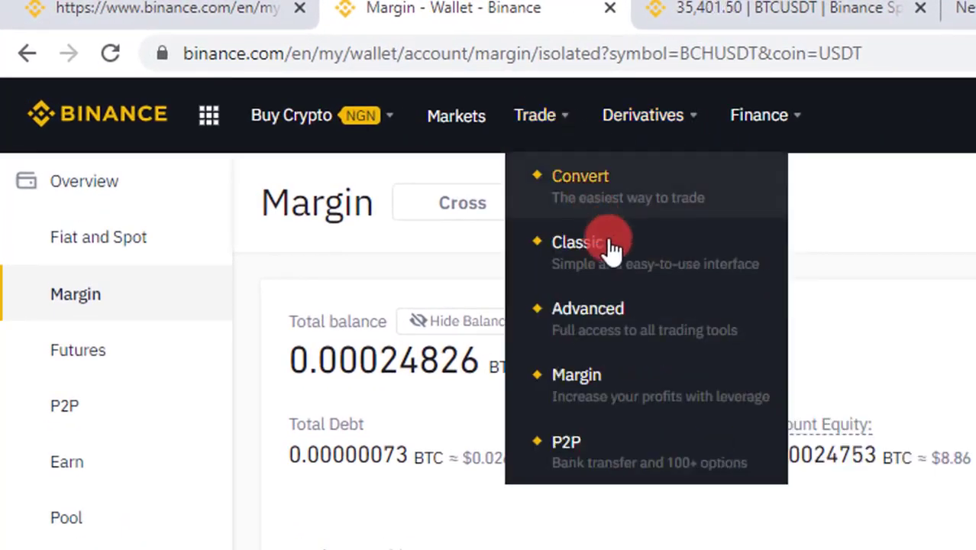
left_click(675, 395)
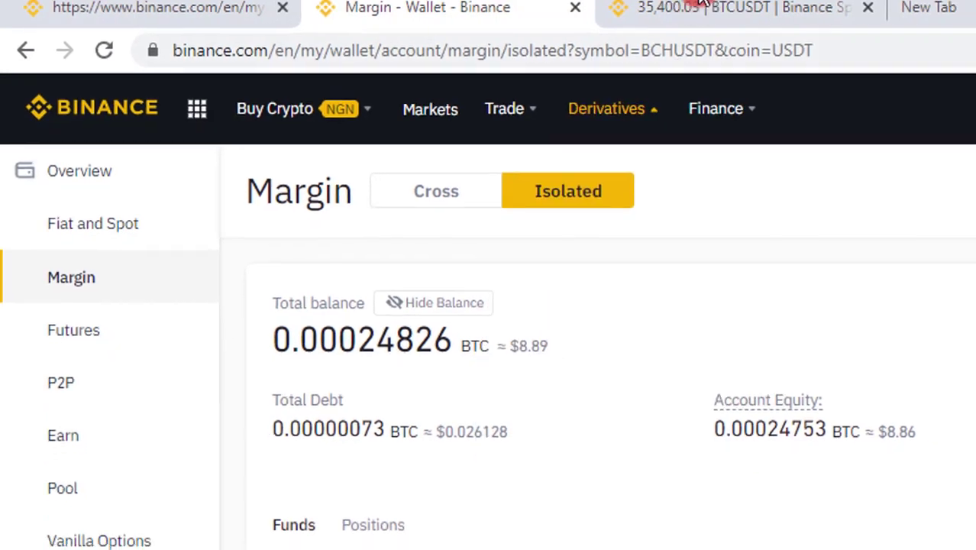
left_click(743, 7)
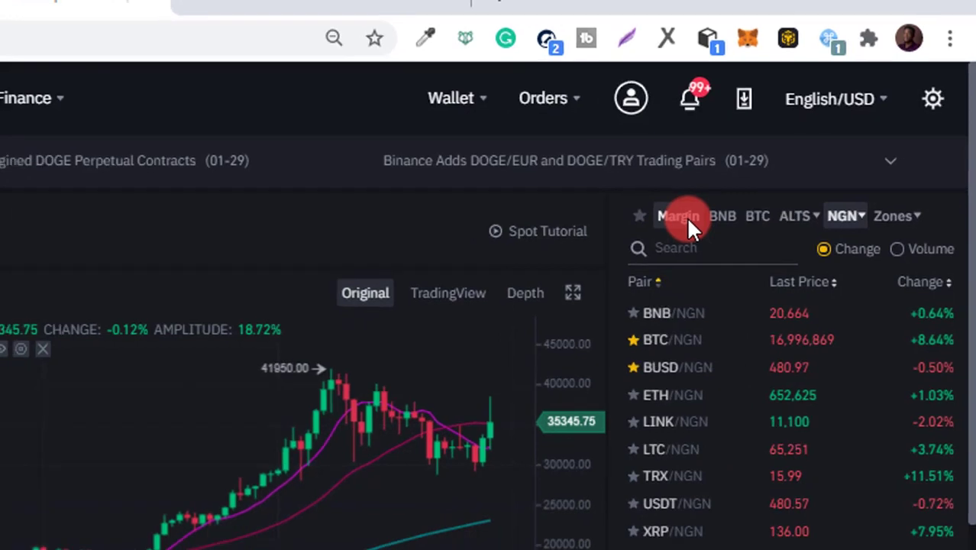
- Search the margin markets for "bch" and open the BCH/USDT pair
left_click(687, 217)
left_click(697, 282)
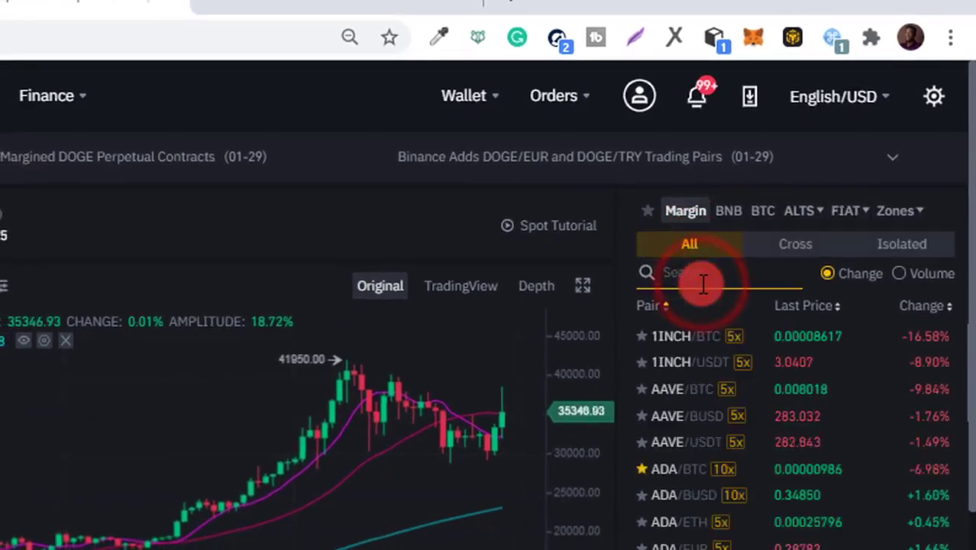
type("bch")
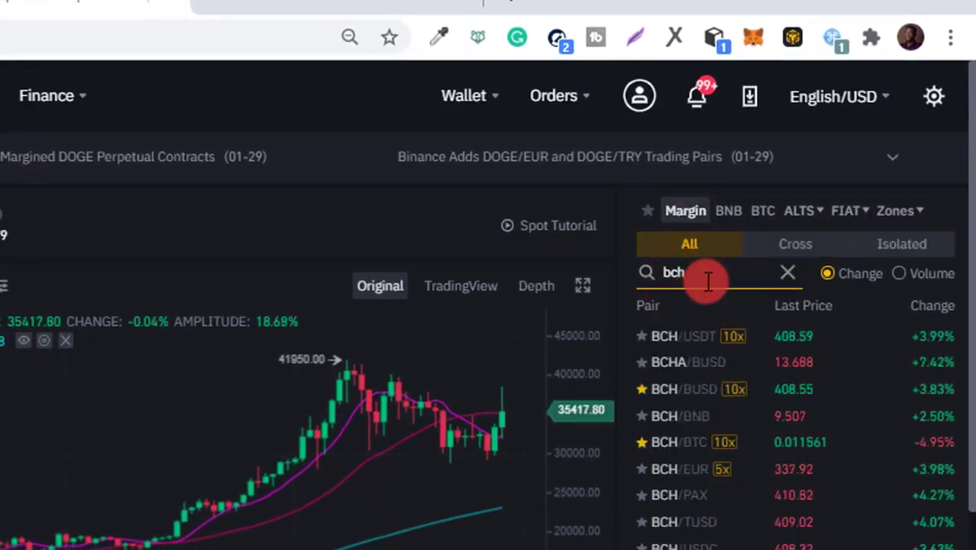
left_click(692, 341)
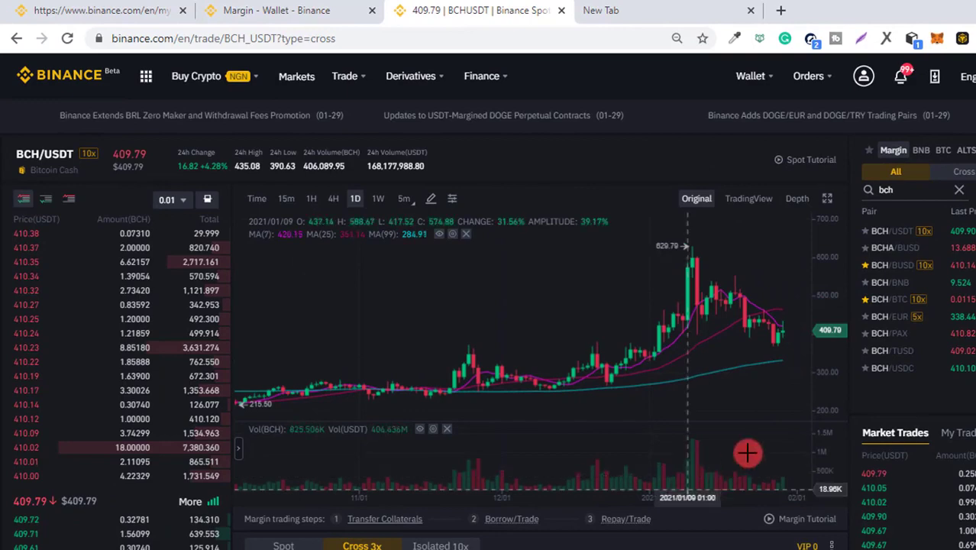
- Switch the BCH/USDT order form to Isolated 10x margin
scroll(782, 407, "down", 5)
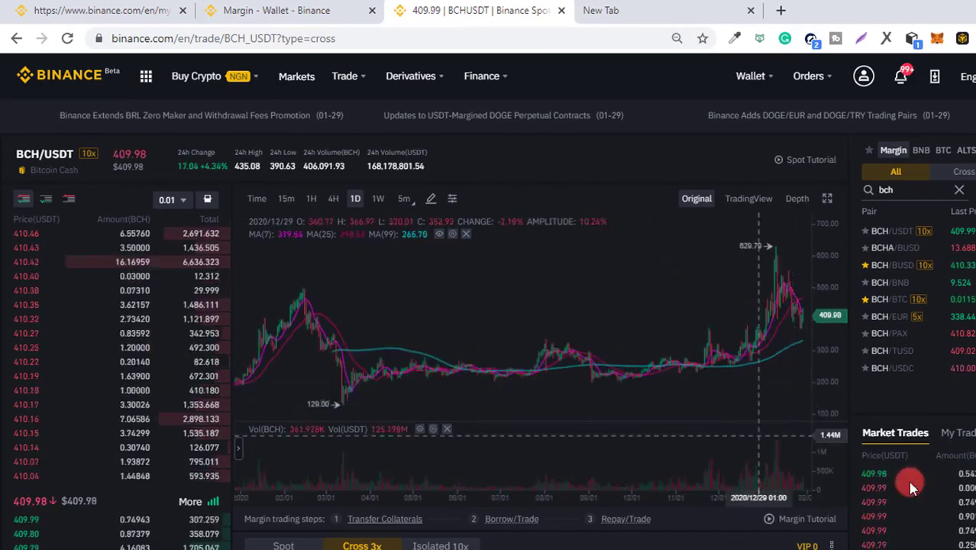
scroll(827, 531, "down", 3)
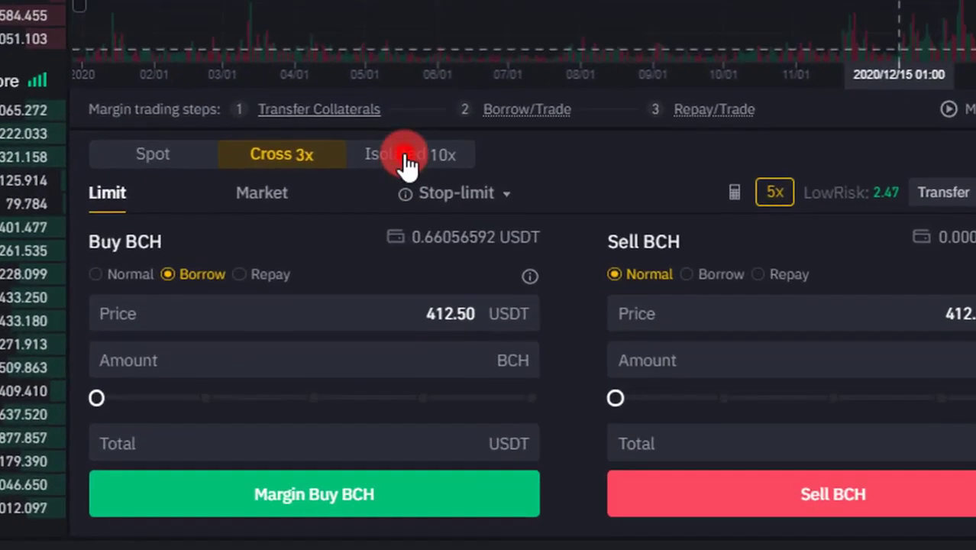
left_click(407, 162)
left_click(409, 157)
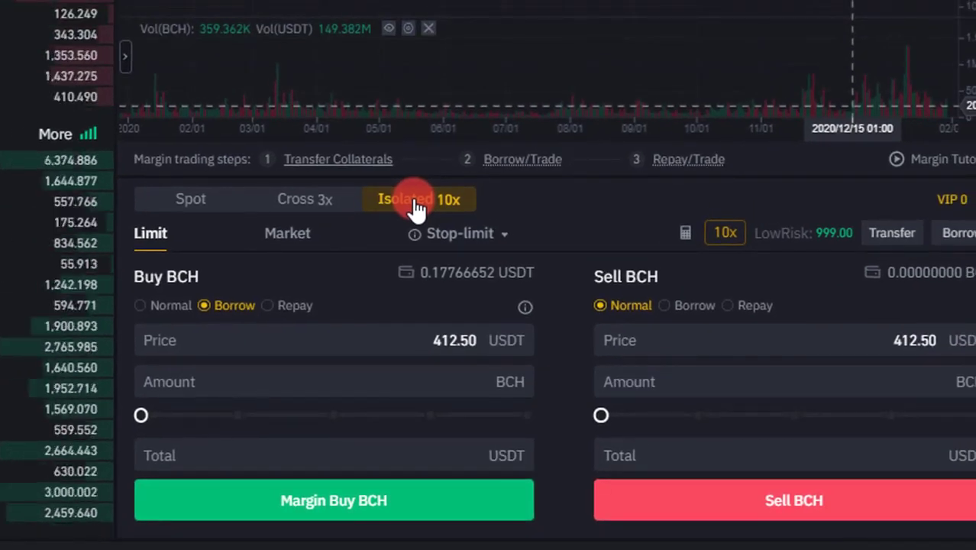
- Transfer 20 USDT from the Spot wallet to the BCHUSDT Isolated margin account as collateral
left_click(891, 233)
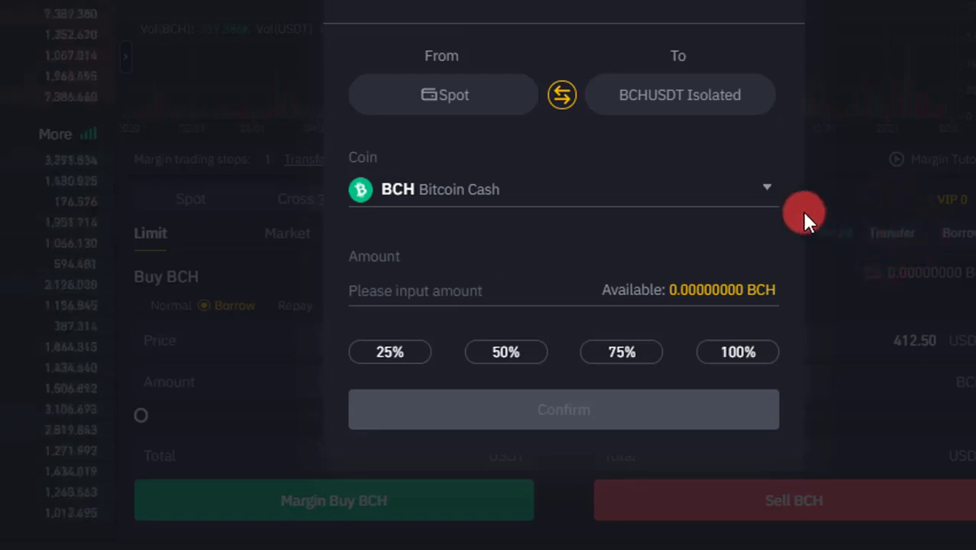
left_click(592, 187)
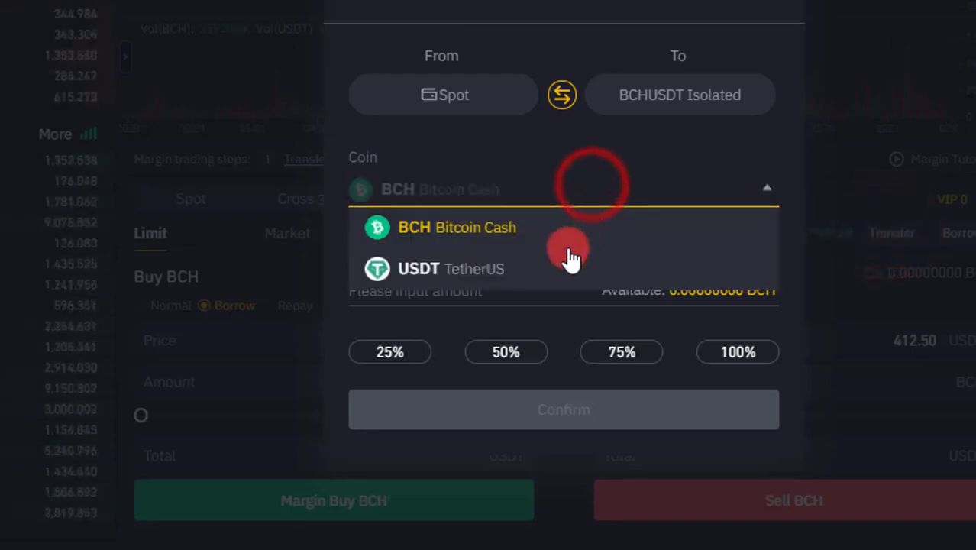
left_click(504, 276)
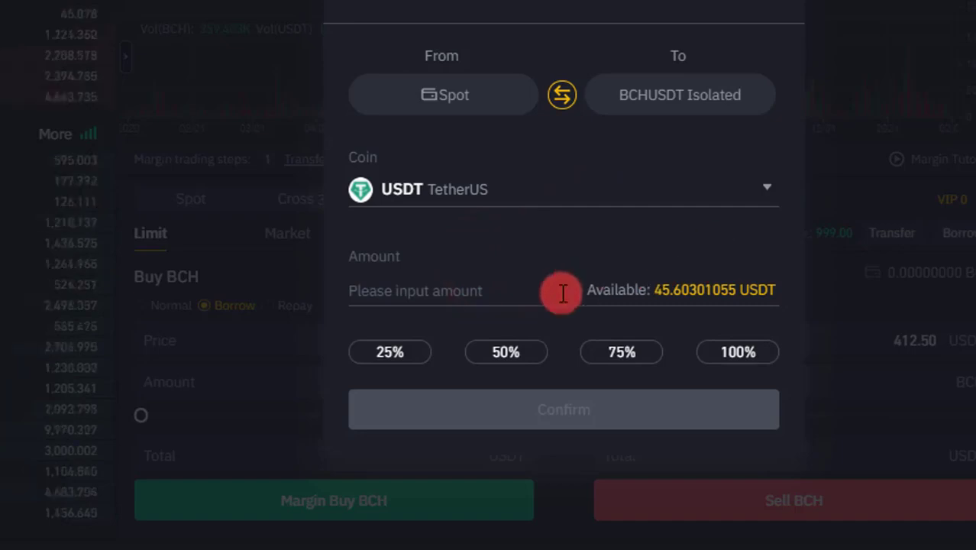
left_click(464, 292)
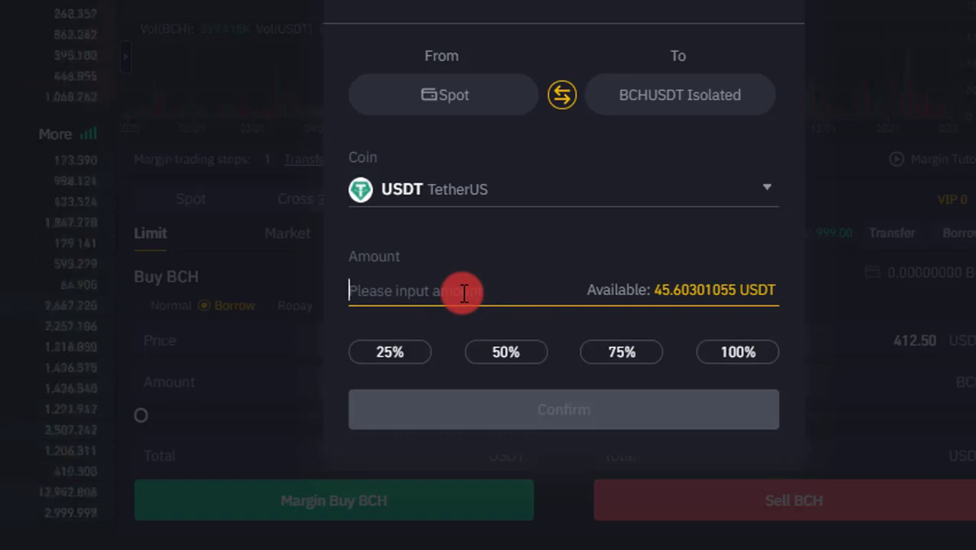
type("20")
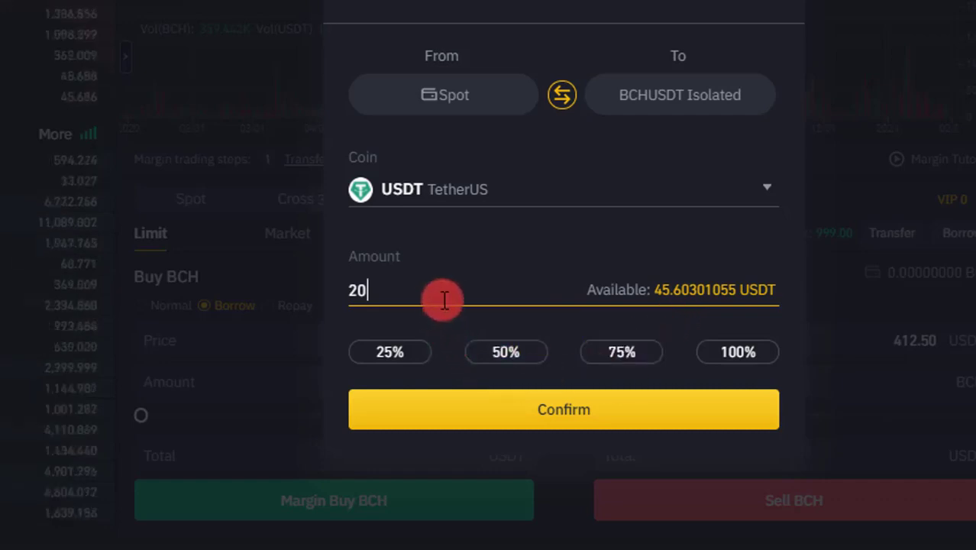
left_click(559, 414)
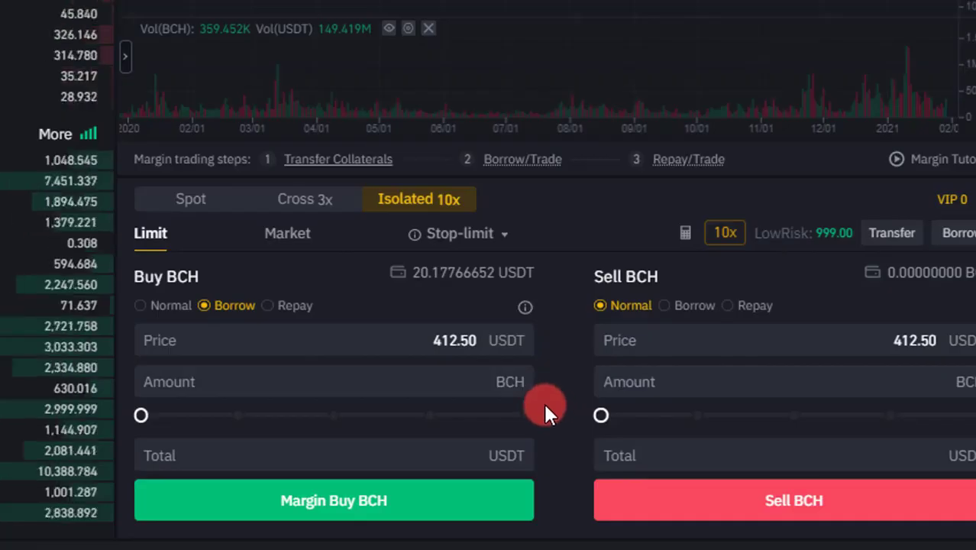
- Borrow 100% of the available USDT, 180.34009604 USDT, for the isolated BCHUSDT pair
left_click(959, 238)
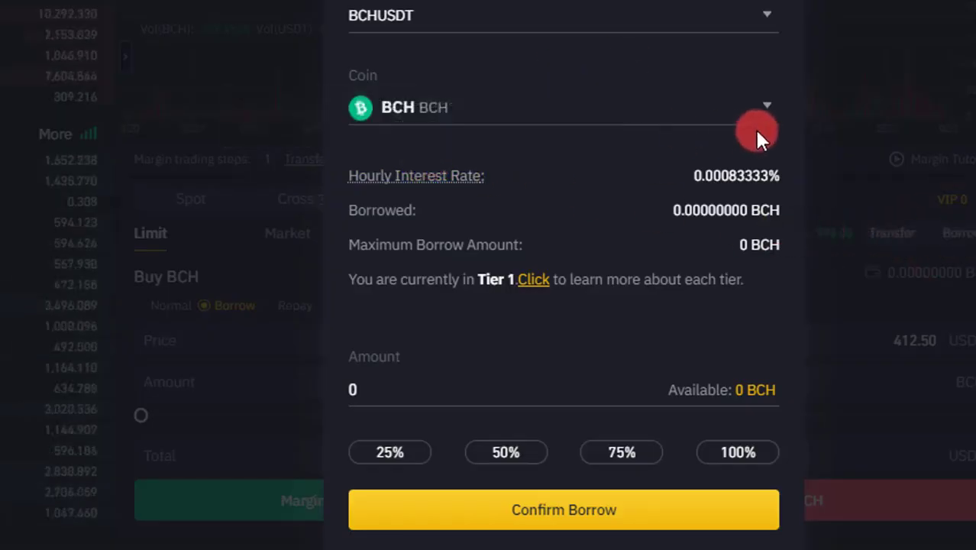
left_click(754, 106)
left_click(508, 191)
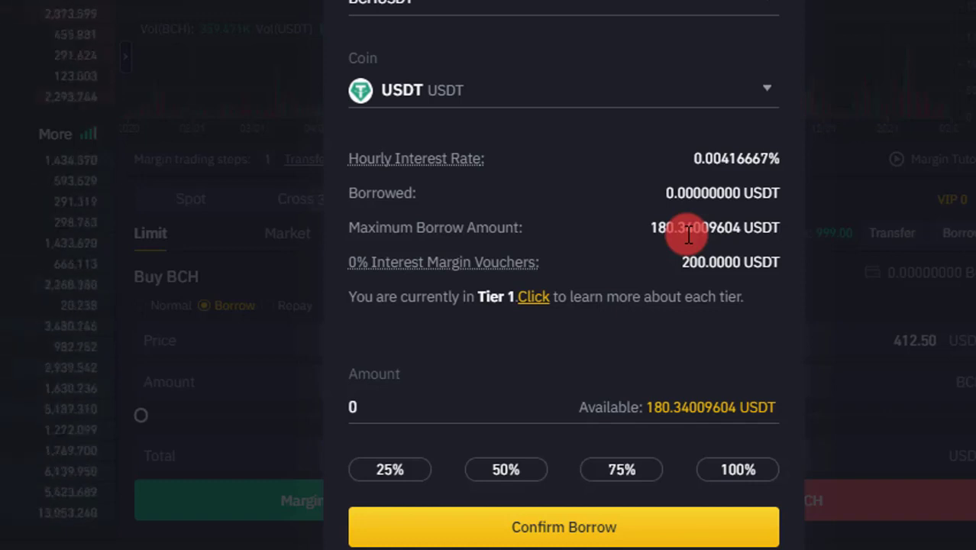
left_click(731, 473)
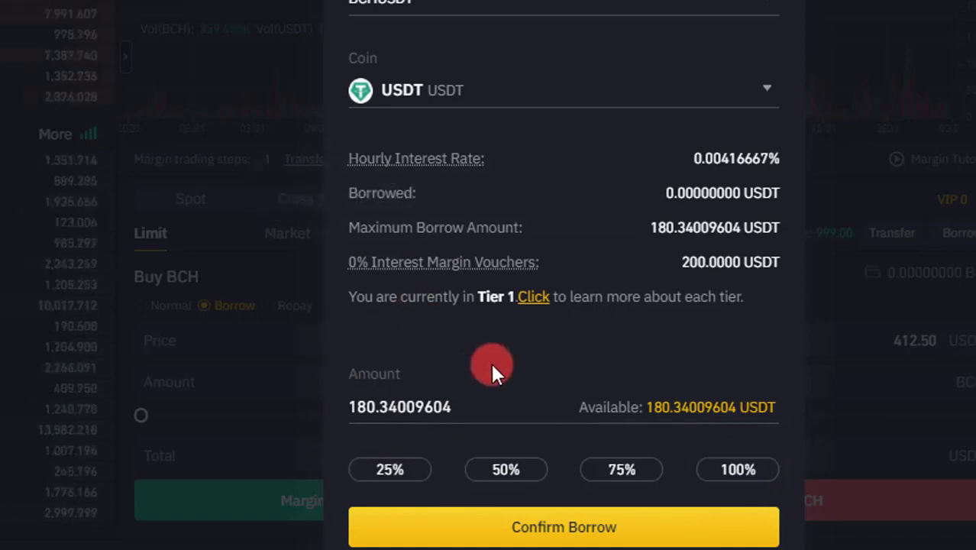
left_click(594, 525)
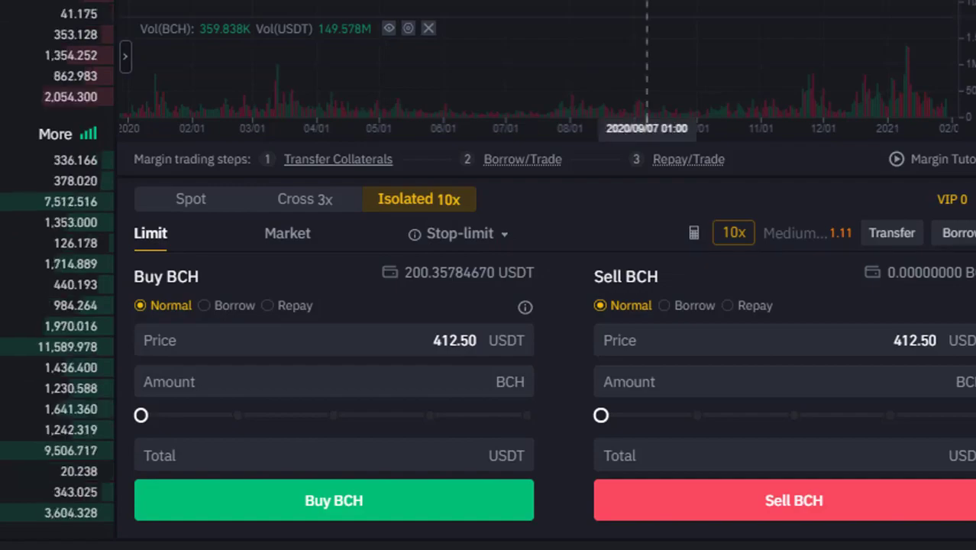
scroll(647, 188, "up", 5)
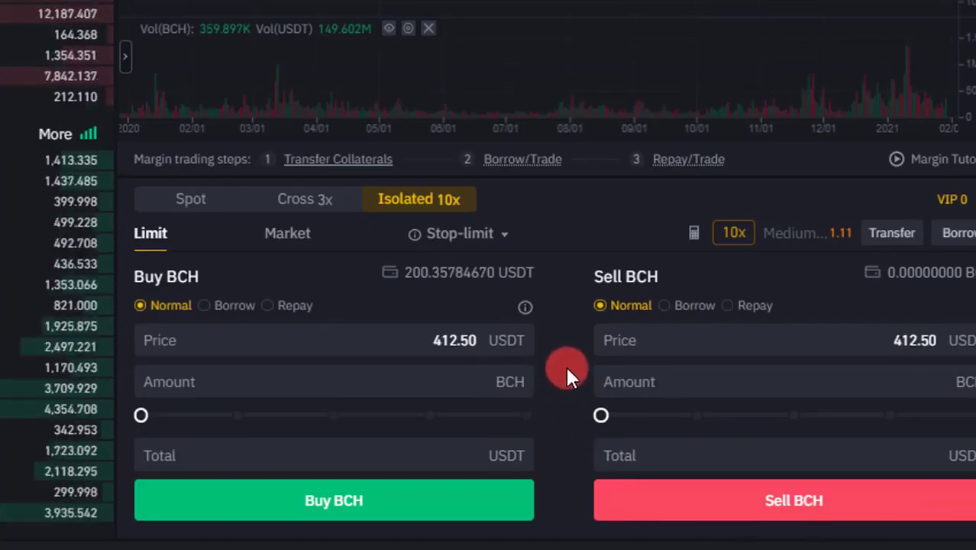
scroll(566, 365, "down", 2)
scroll(567, 371, "up", 2)
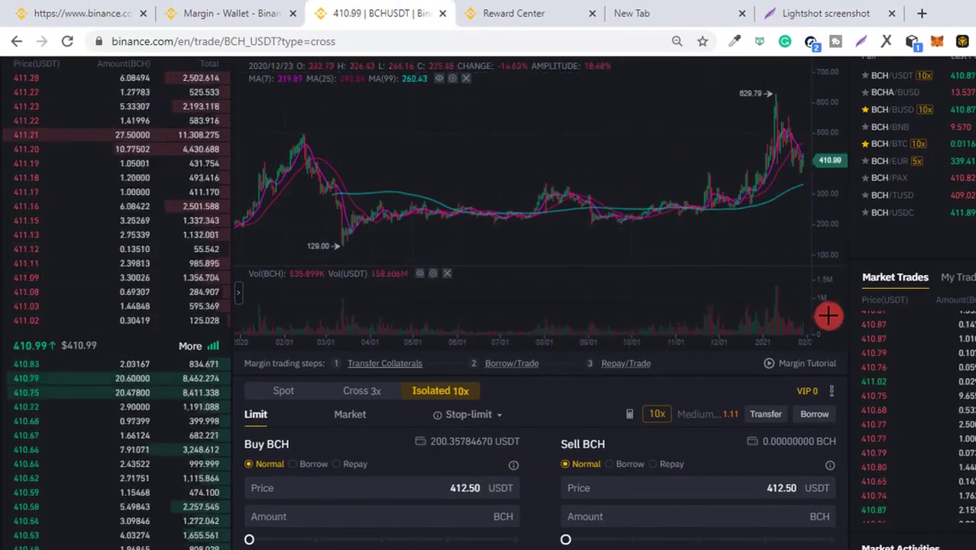
- Switch to TradingView in the blank browser tab and bring up the BCHUSDT chart from the watchlist
left_click(667, 11)
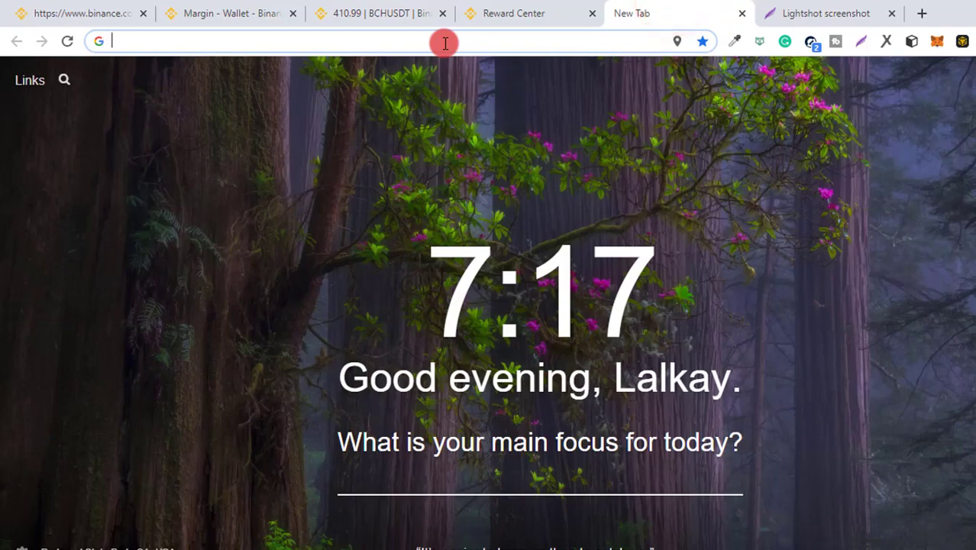
type("trad")
key("Return")
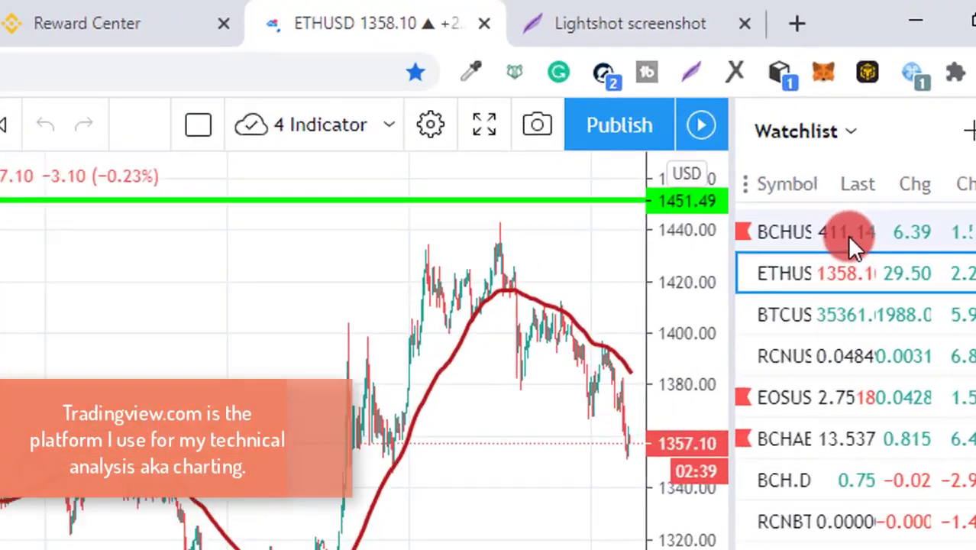
left_click(847, 233)
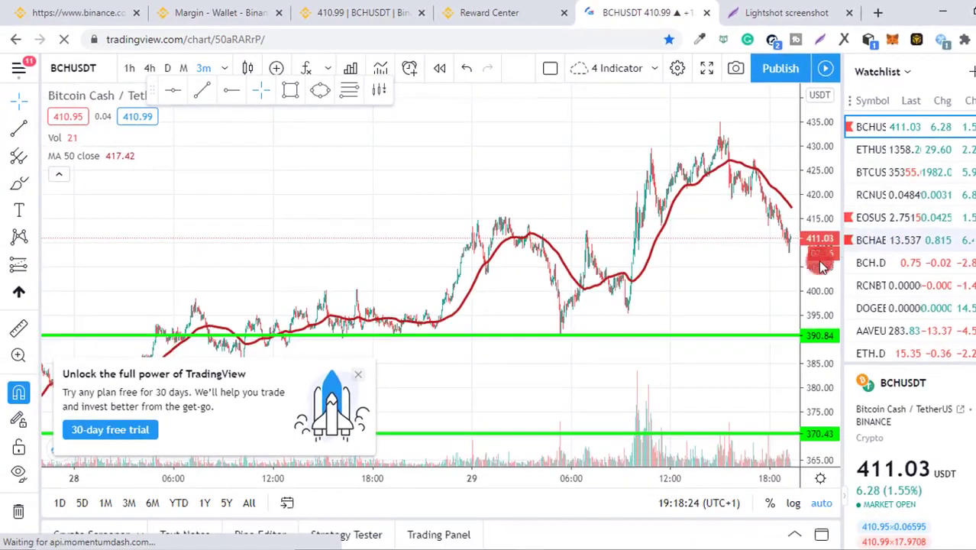
left_click_drag(730, 283, 35, 145)
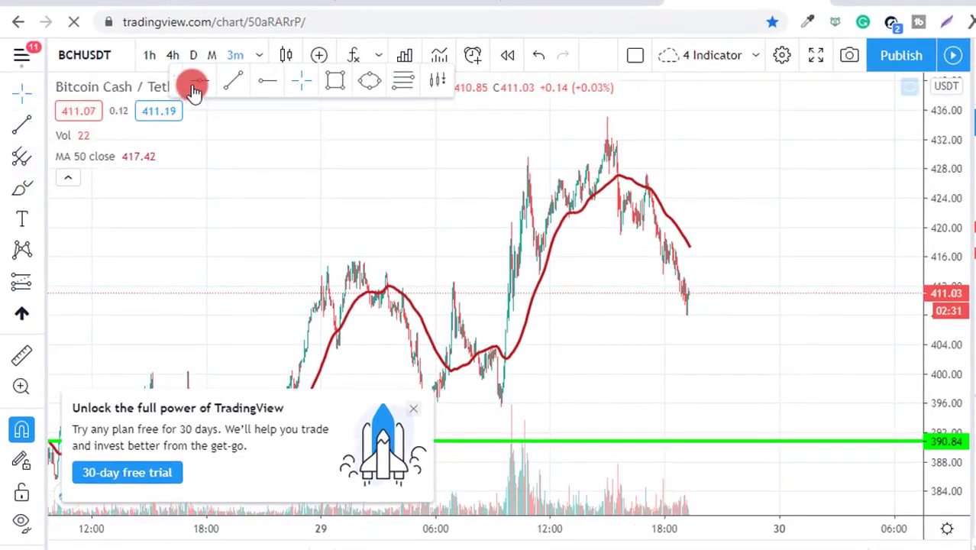
- Draw horizontal lines on the BCHUSDT chart at the recent high of 434.70 and the latest low of 408.53
left_click(195, 90)
left_click(633, 120)
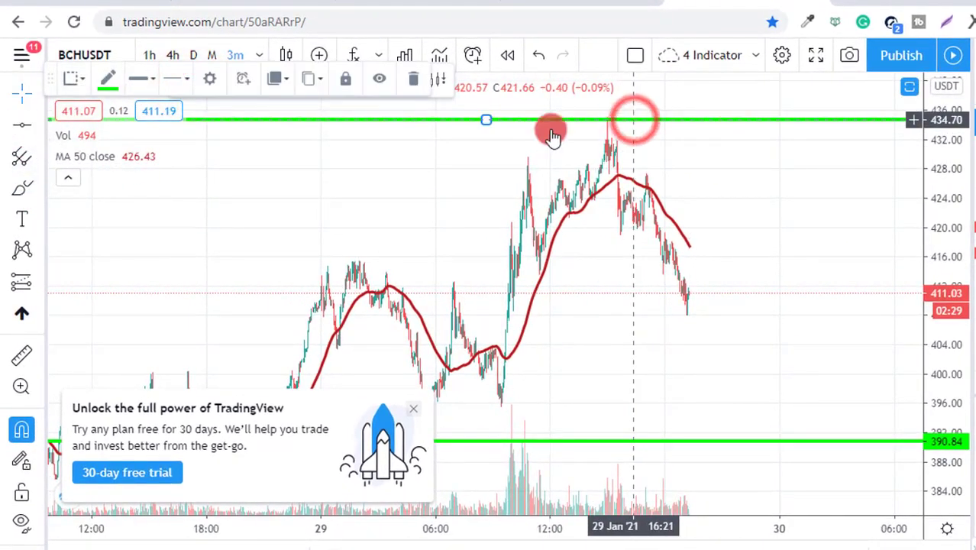
left_click(26, 118)
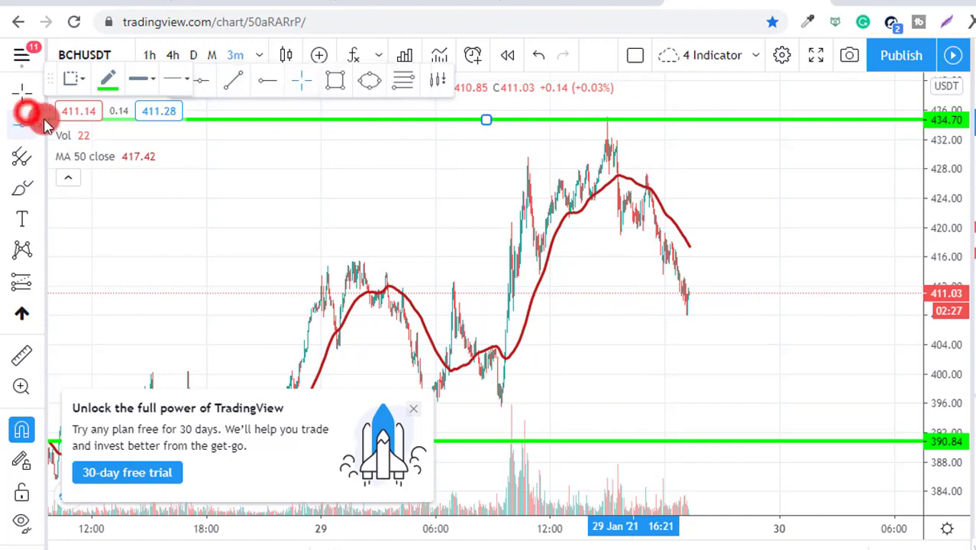
left_click(706, 310)
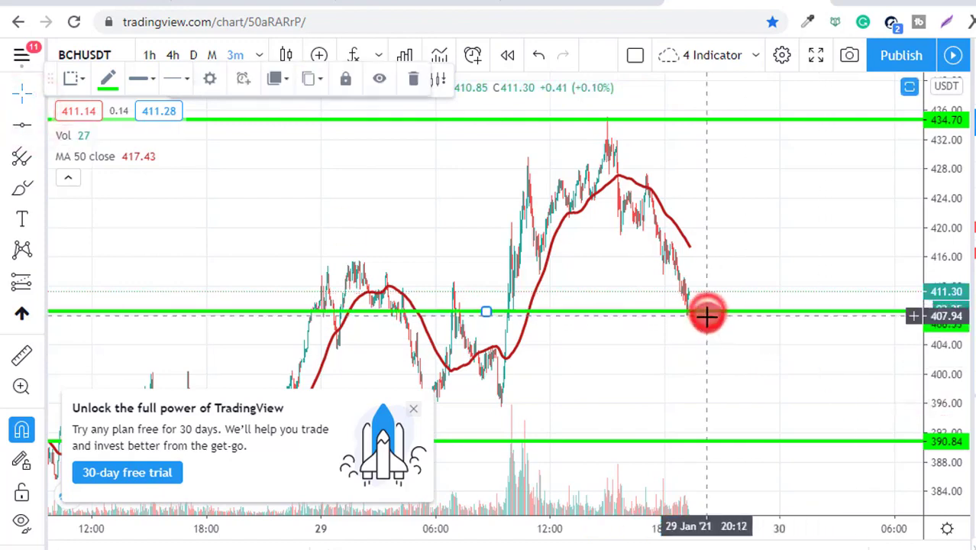
left_click(782, 242)
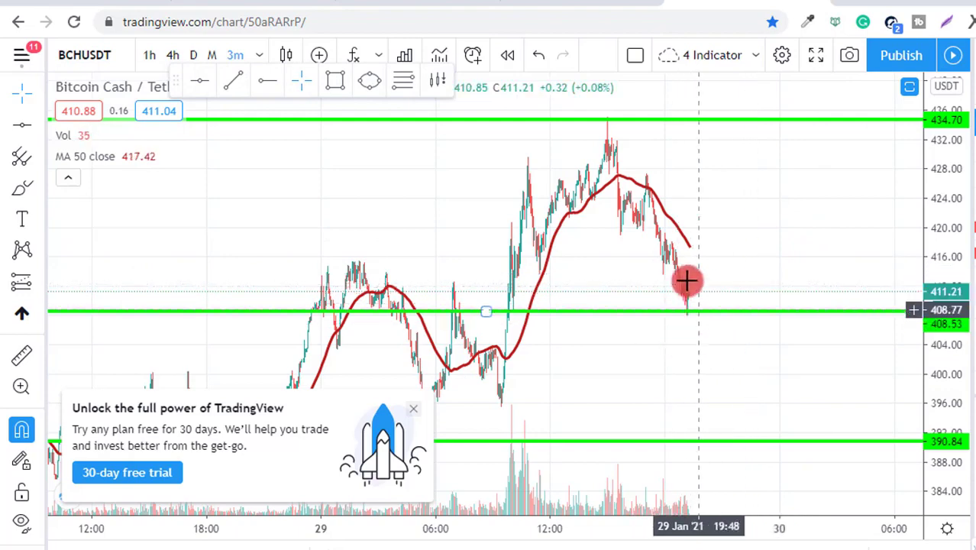
- Place an up arrow just beneath the latest price low, at about 404.88
left_click(19, 313)
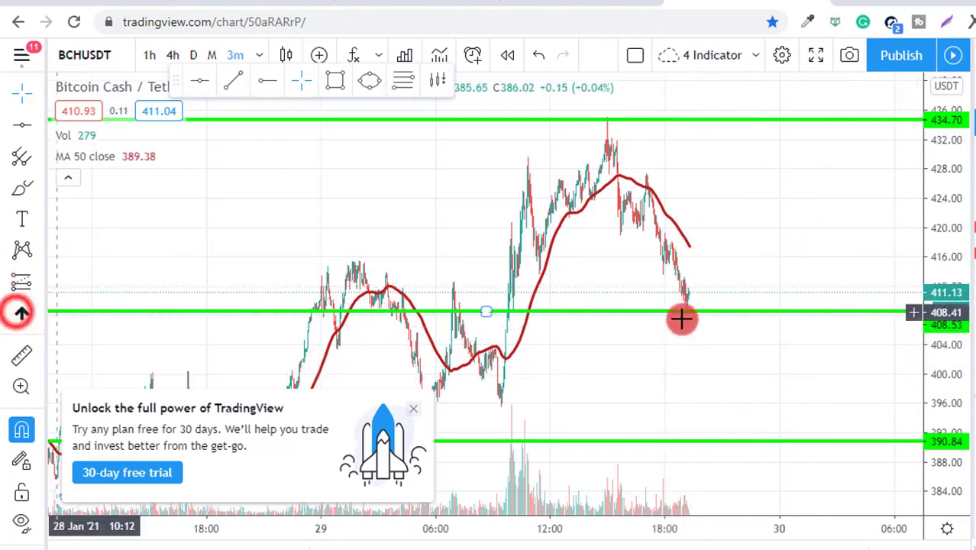
left_click(685, 315)
left_click_drag(688, 317, 687, 353)
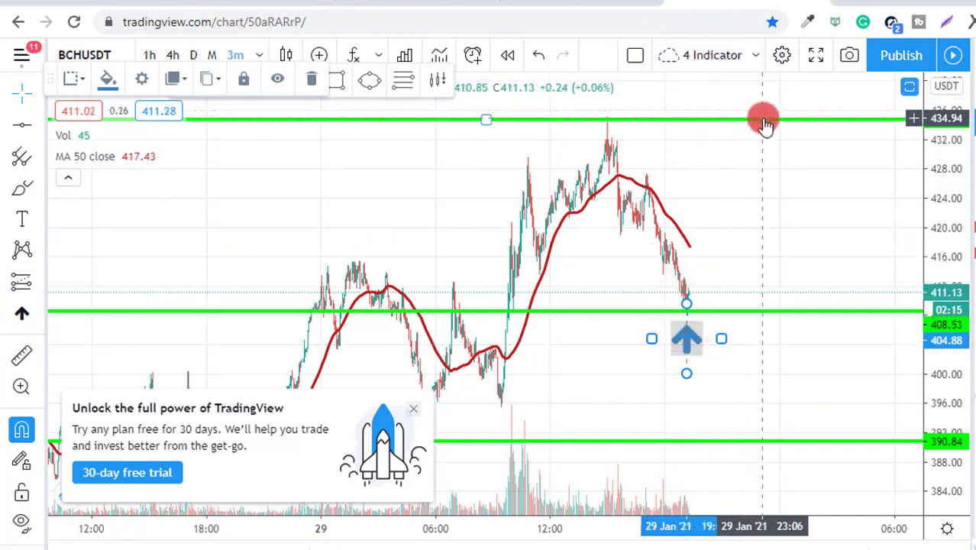
- Draw a Forecast from about 410.32 beside the latest candle up to about 427.44 on 30 January
left_click(41, 286)
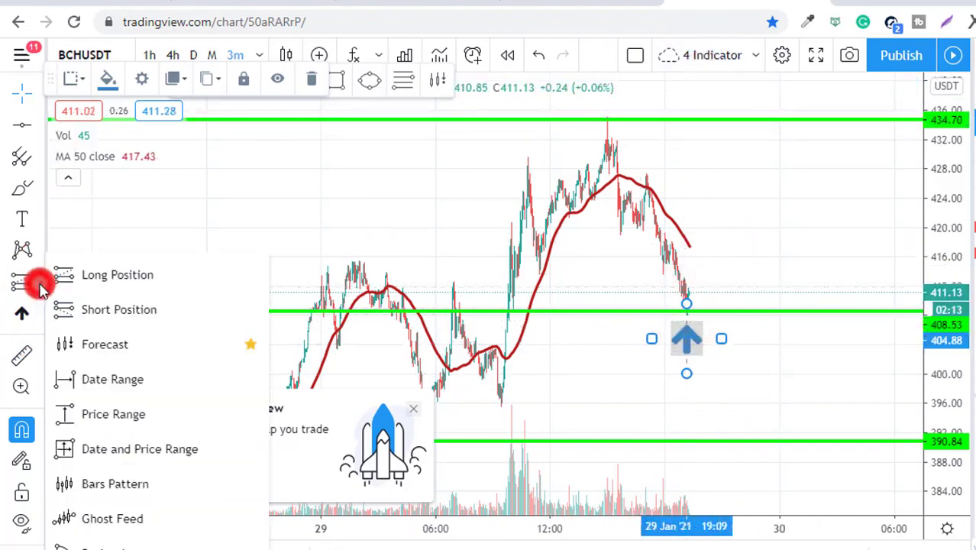
left_click(134, 349)
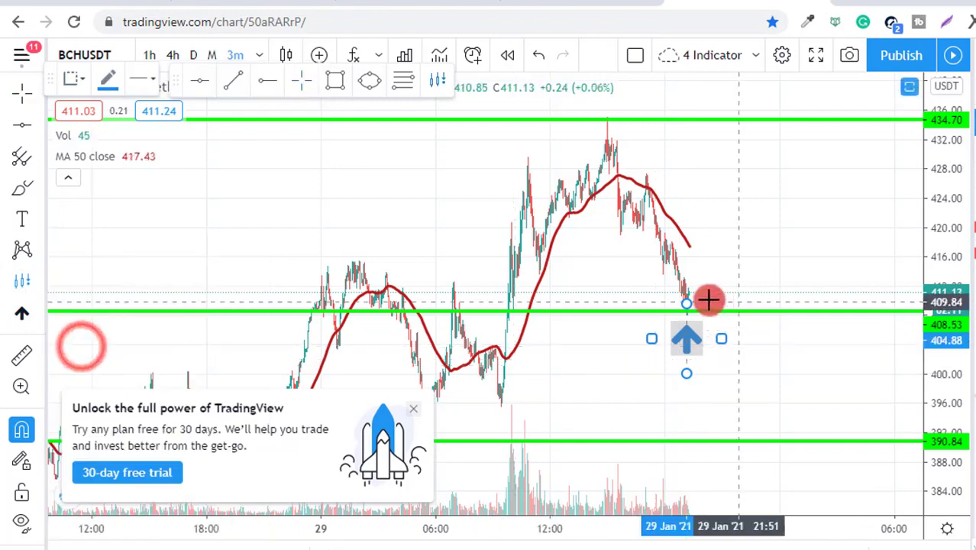
left_click(701, 299)
left_click_drag(792, 155, 797, 173)
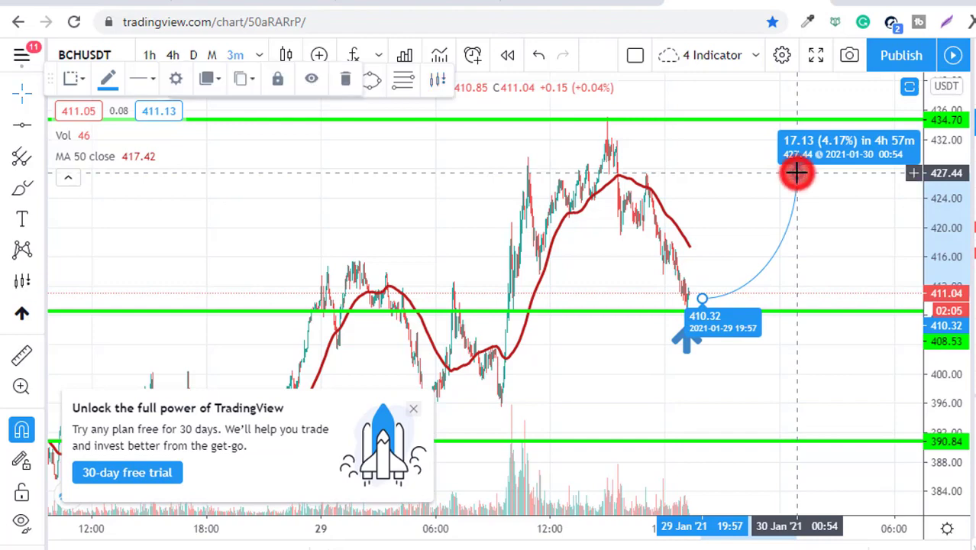
left_click(861, 249)
left_click(416, 139)
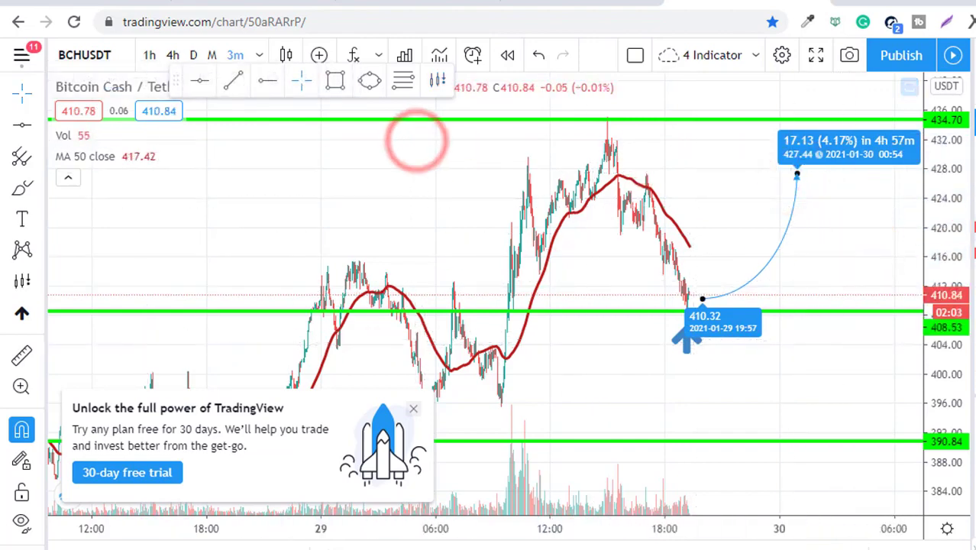
left_click(786, 155)
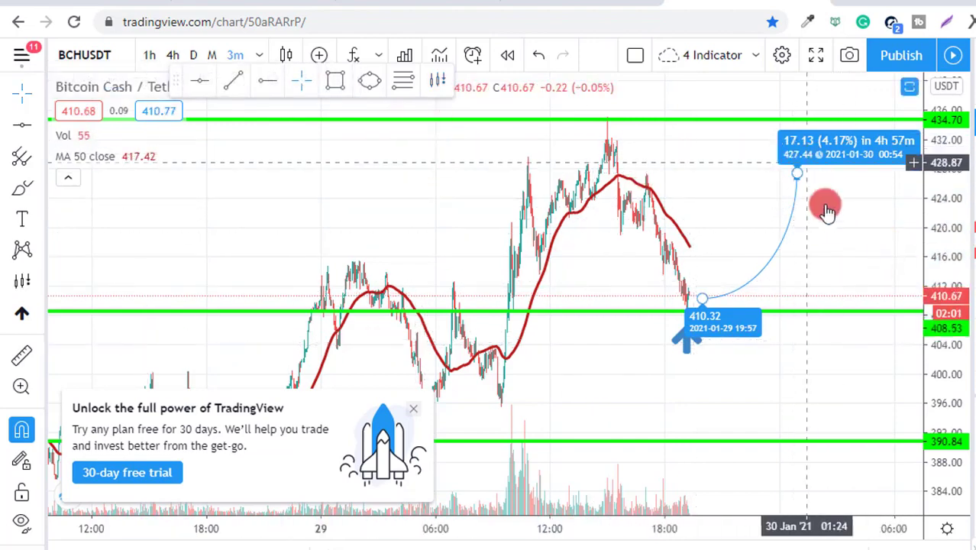
left_click(827, 271)
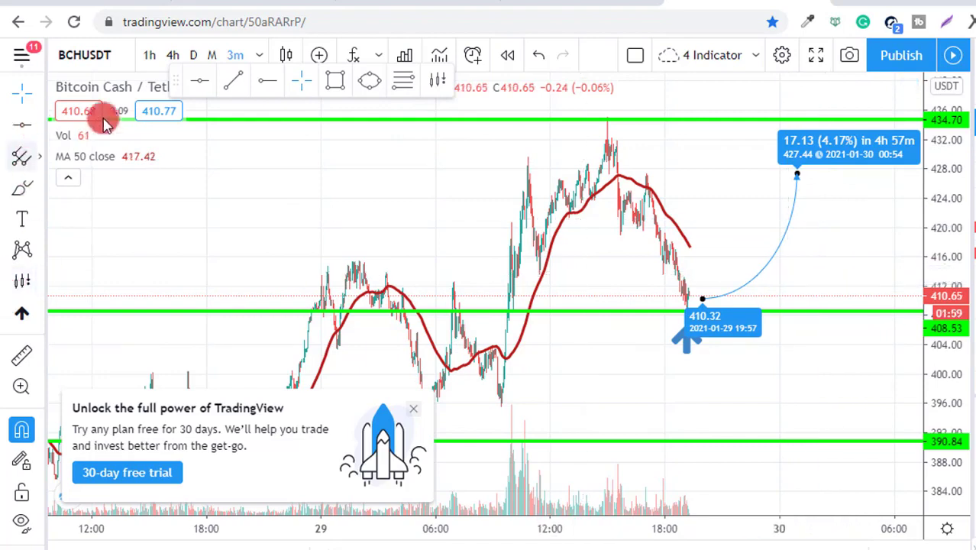
- Draw horizontal rays at 427.35 from the last swing high and at 404.07 from the earlier pullback low
left_click(268, 81)
left_click(690, 191)
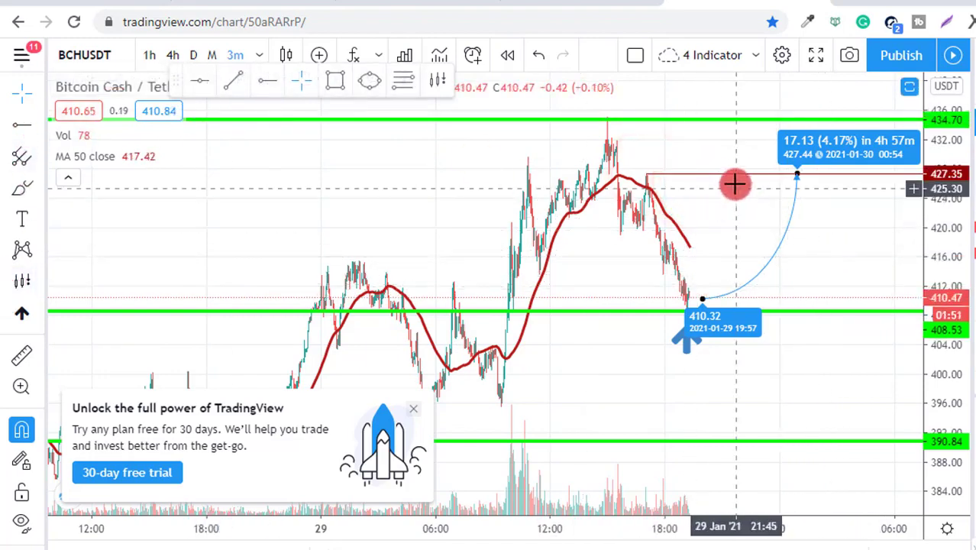
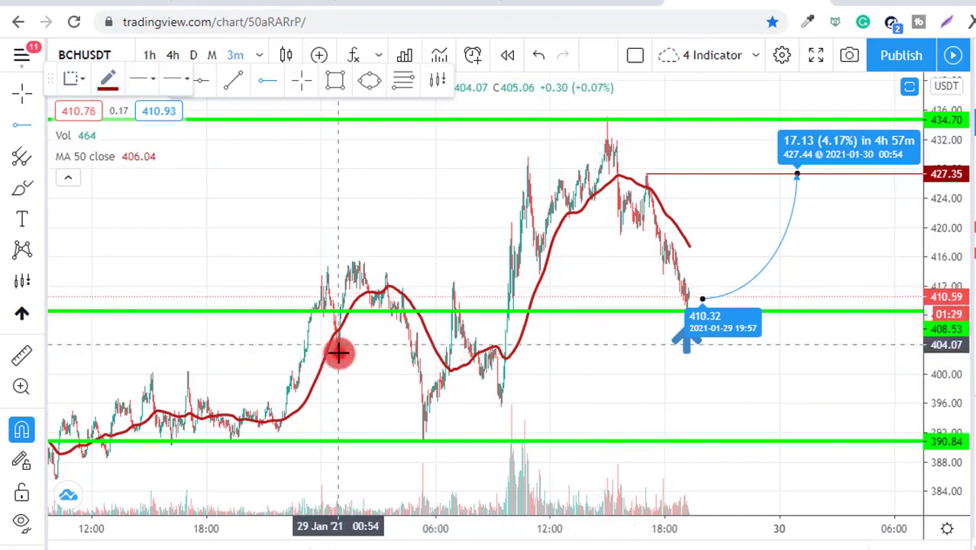
left_click(338, 351)
left_click(741, 401)
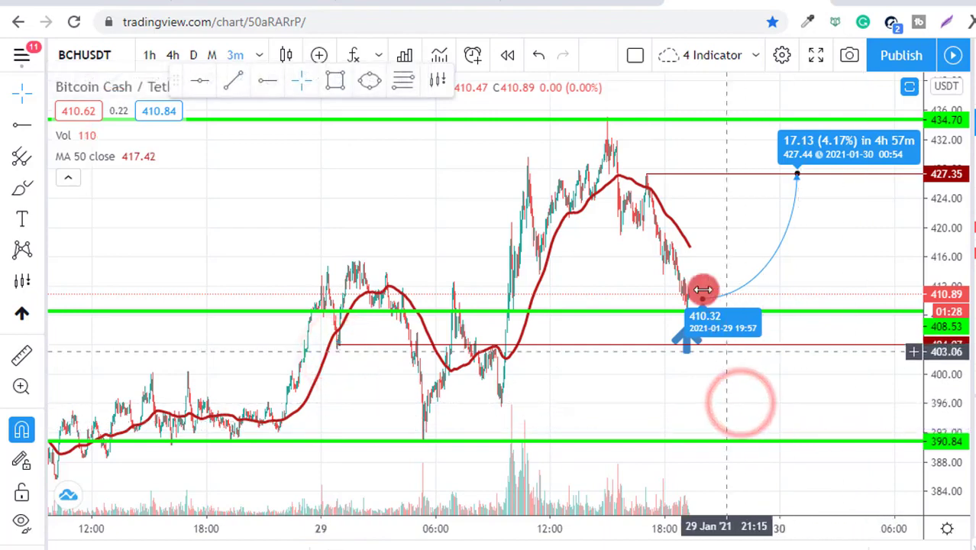
- Change the colour of the horizontal ray at 427.35 to cyan
left_click(720, 176)
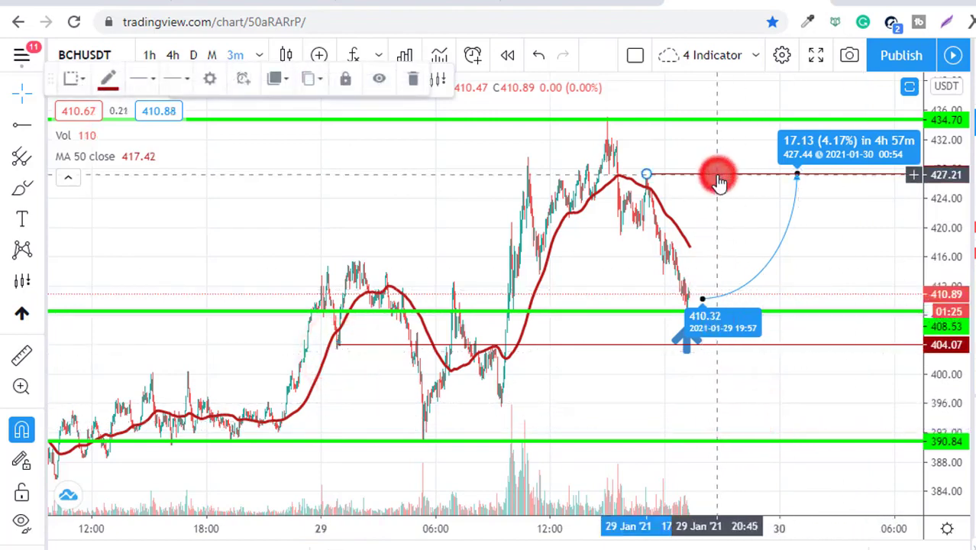
left_click(107, 76)
left_click(165, 128)
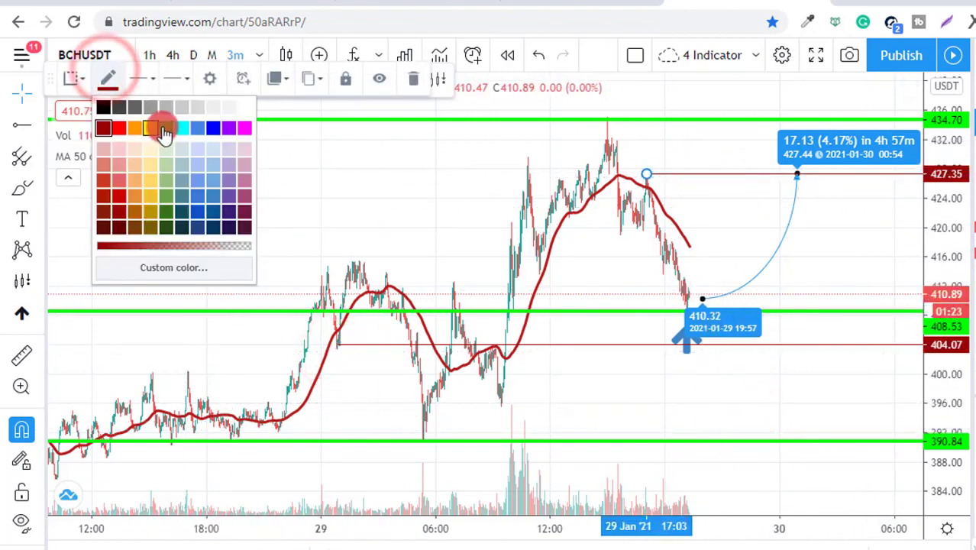
left_click(182, 128)
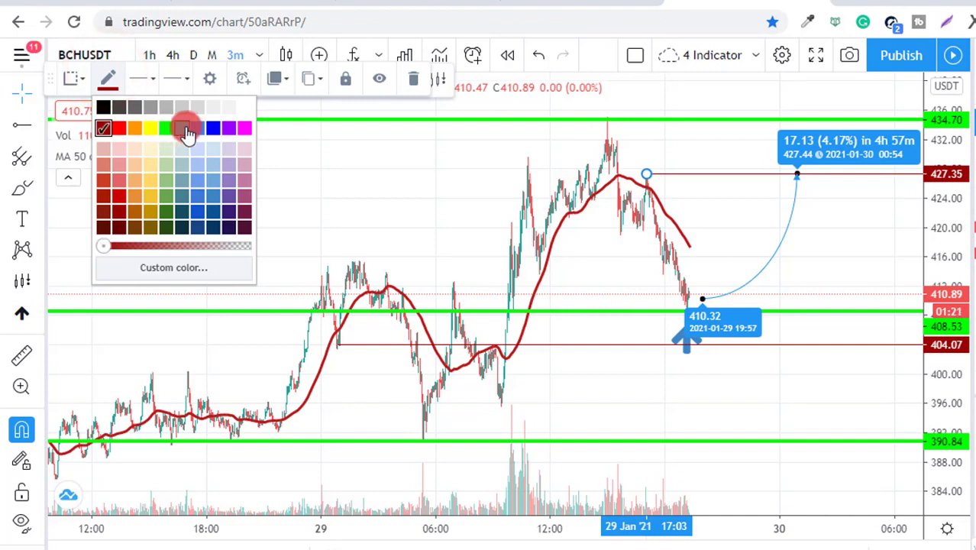
left_click(730, 230)
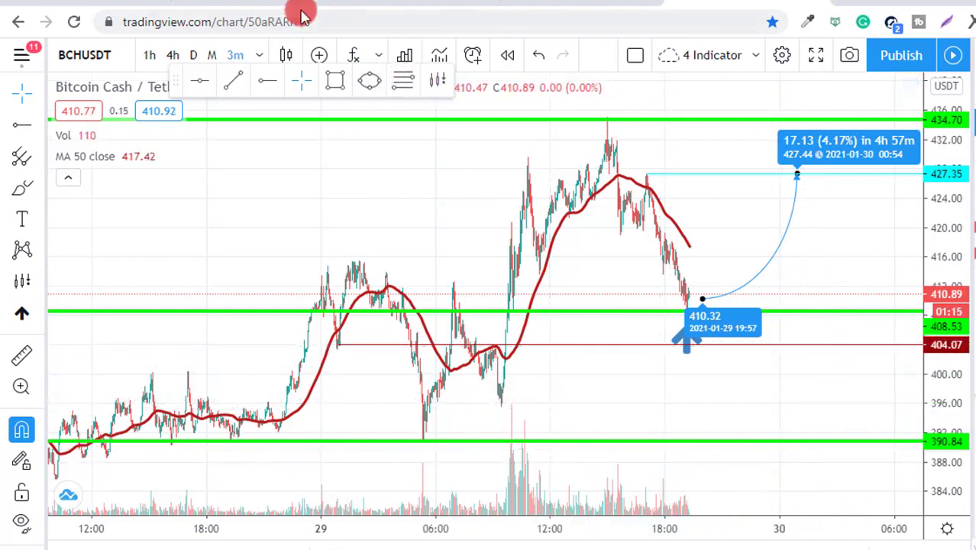
- Switch to the Binance BCH/USDT trade page and place an isolated limit buy of 0.238 BCH at 411.61 USDT
key("ctrl+shift+Tab")
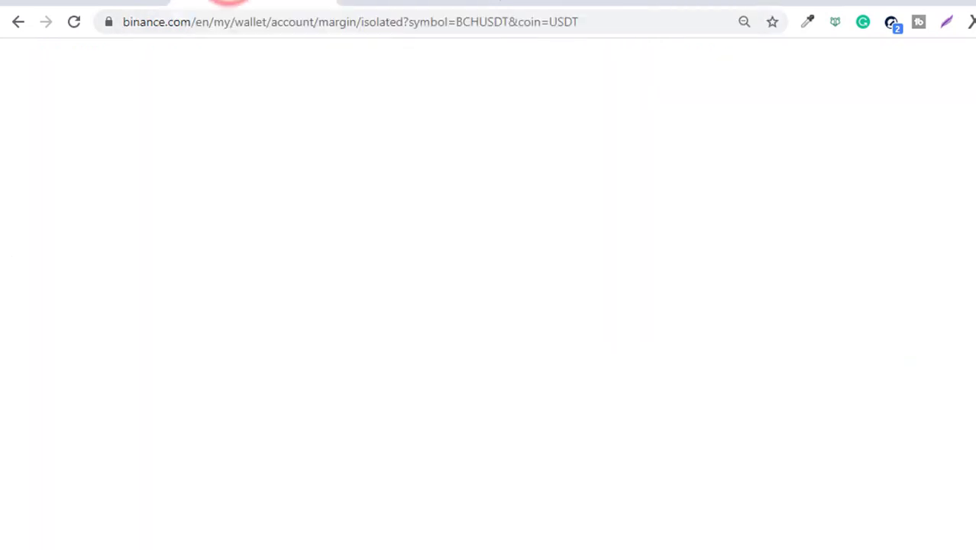
key("ctrl+Tab")
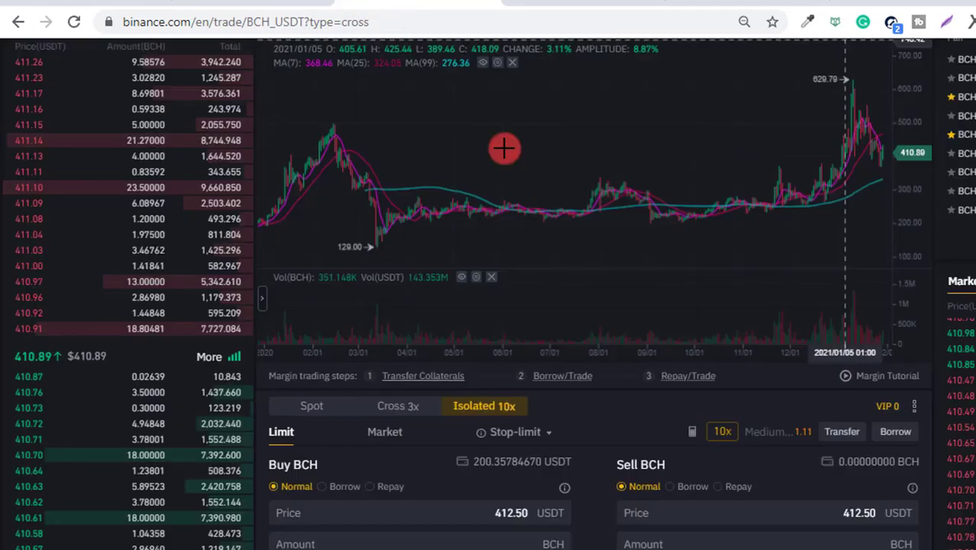
scroll(588, 489, "down", 3)
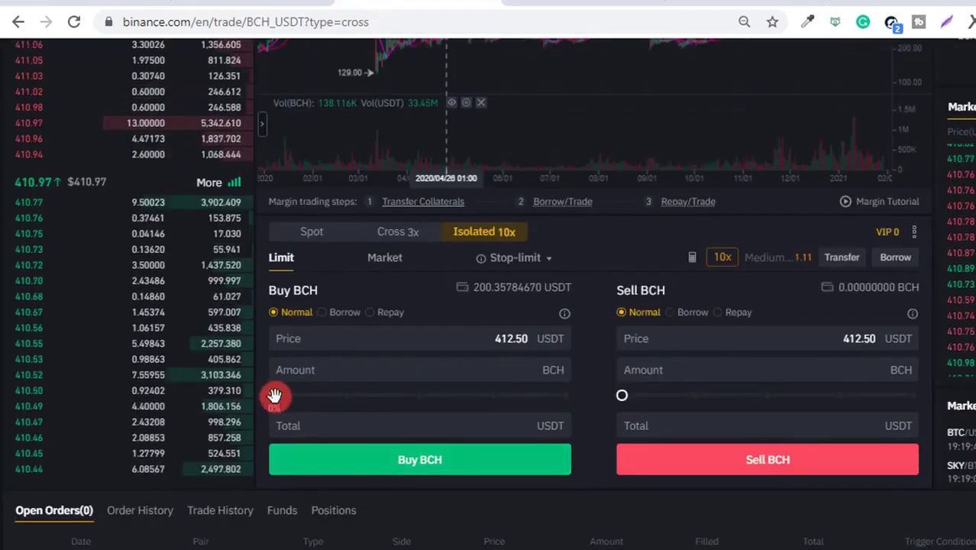
left_click_drag(275, 394, 403, 398)
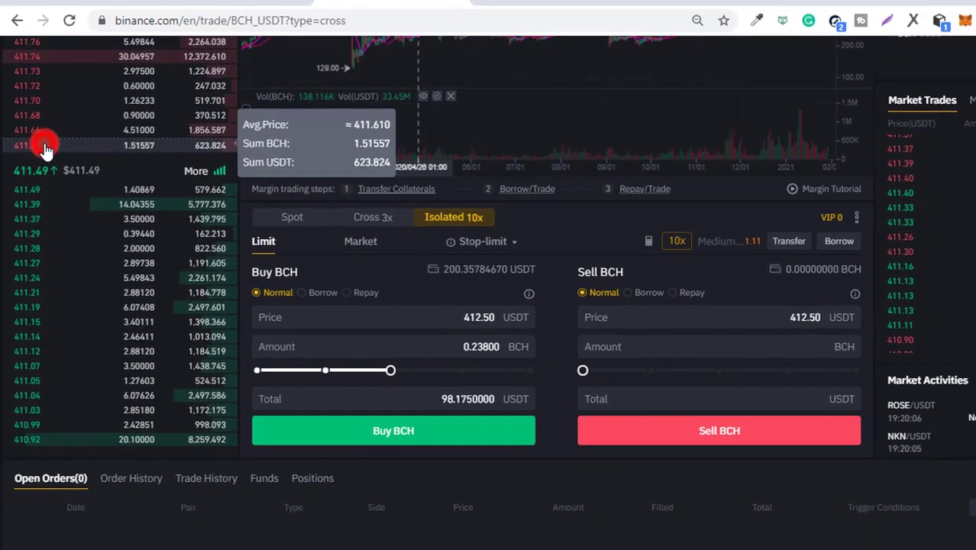
left_click(46, 147)
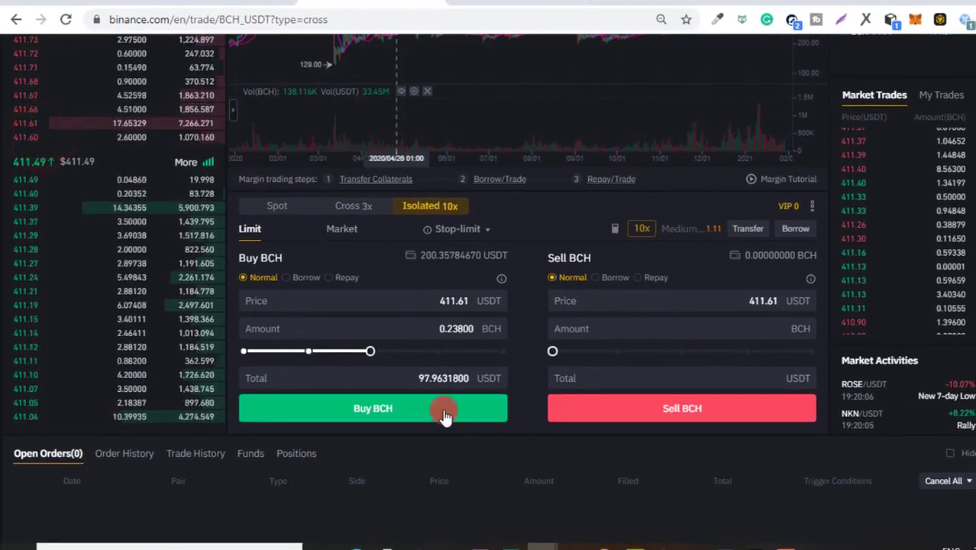
left_click(372, 412)
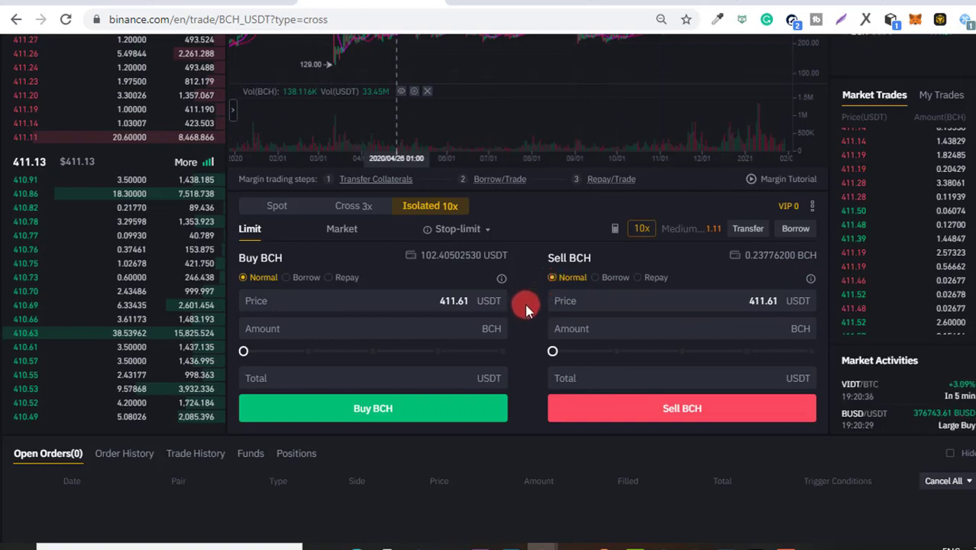
- Switch the isolated BCH/USDT order form to Stop-limit
scroll(531, 340, "up", 1)
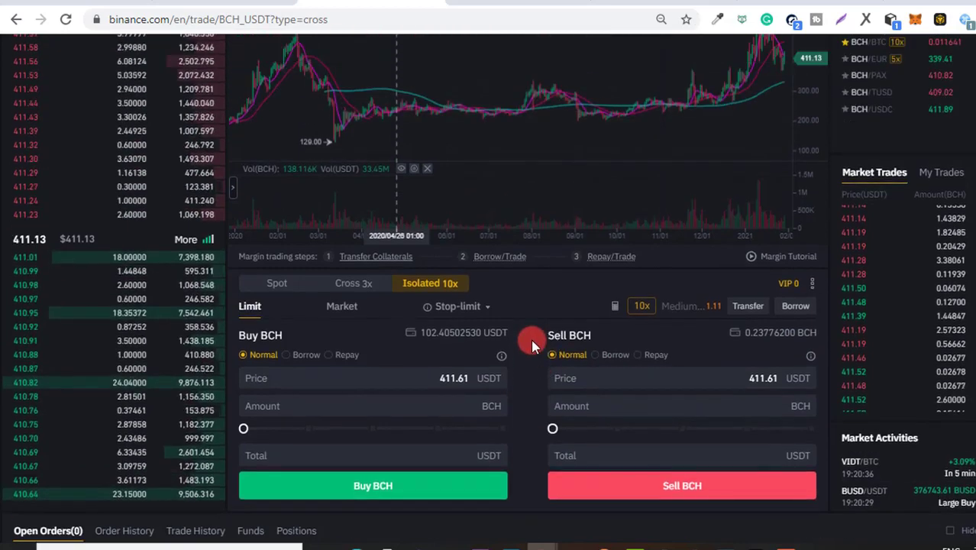
scroll(530, 343, "down", 1)
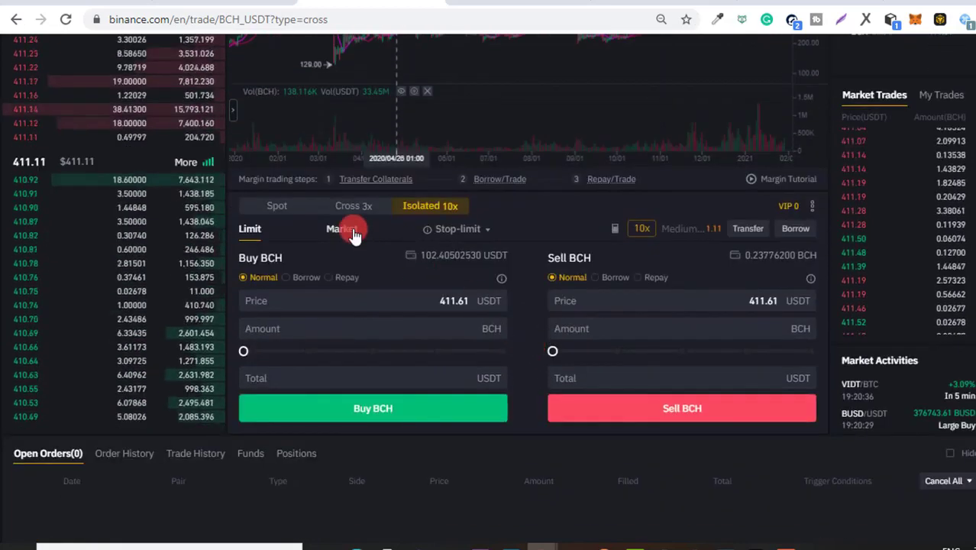
left_click(461, 233)
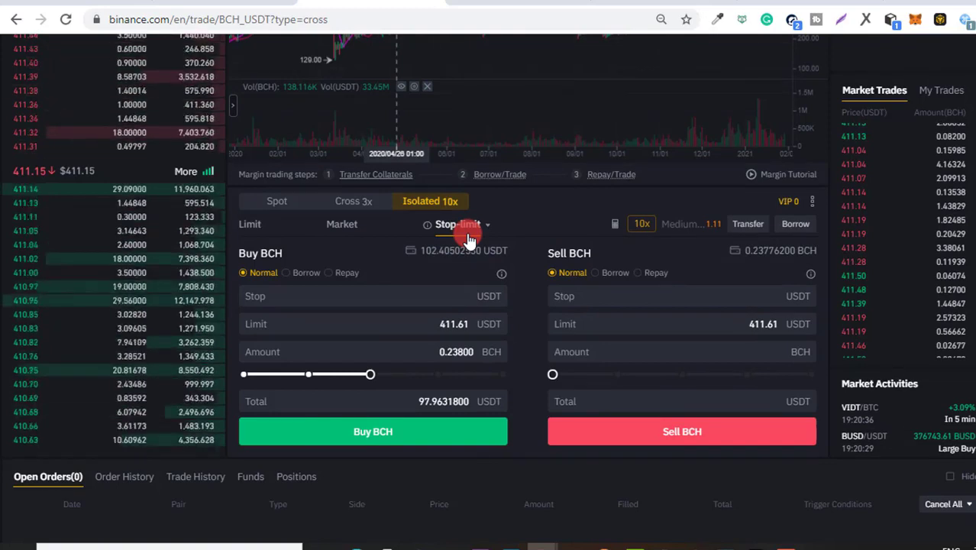
left_click(356, 354)
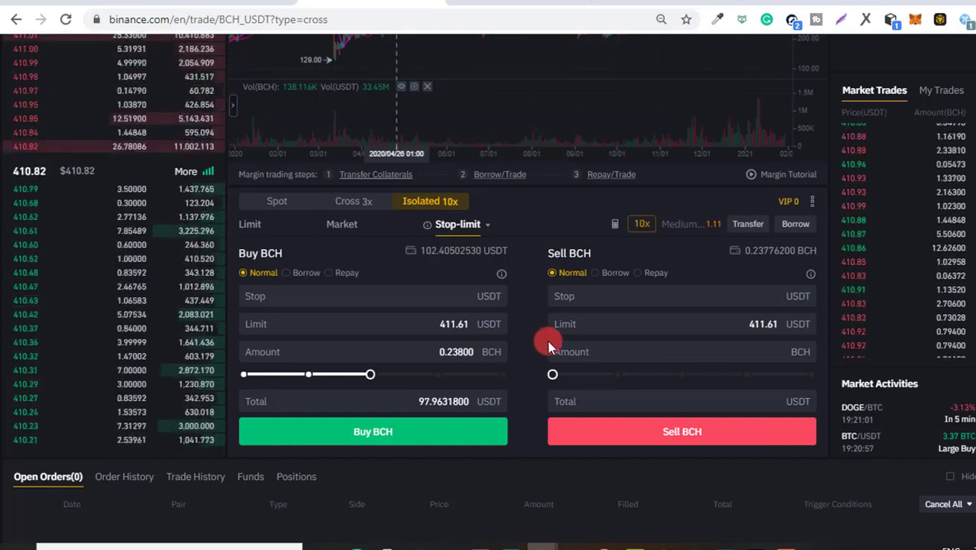
- Fill in the BCH stop-limit sell order with a stop price of 404.1 USDT and a limit price of 404.07 USDT
left_click(598, 353)
left_click(669, 296)
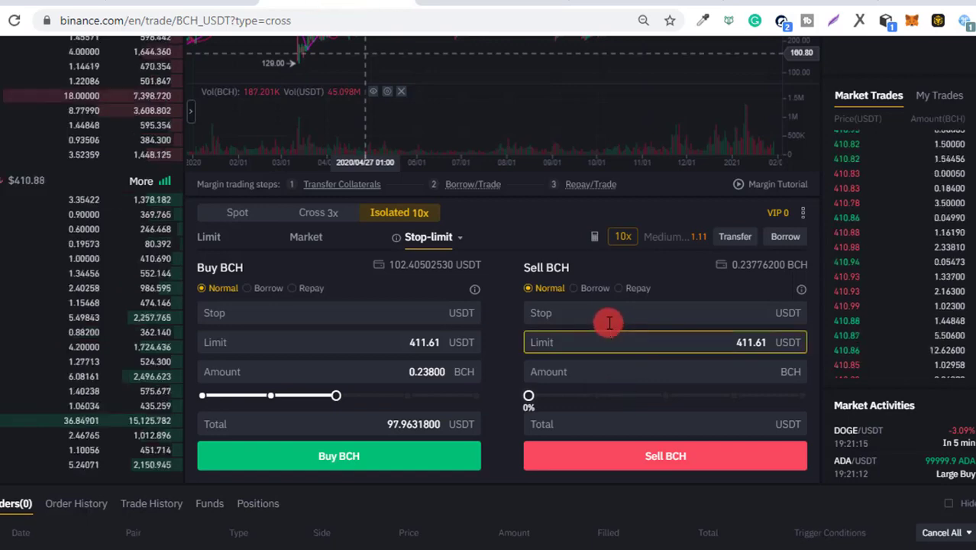
left_click(667, 317)
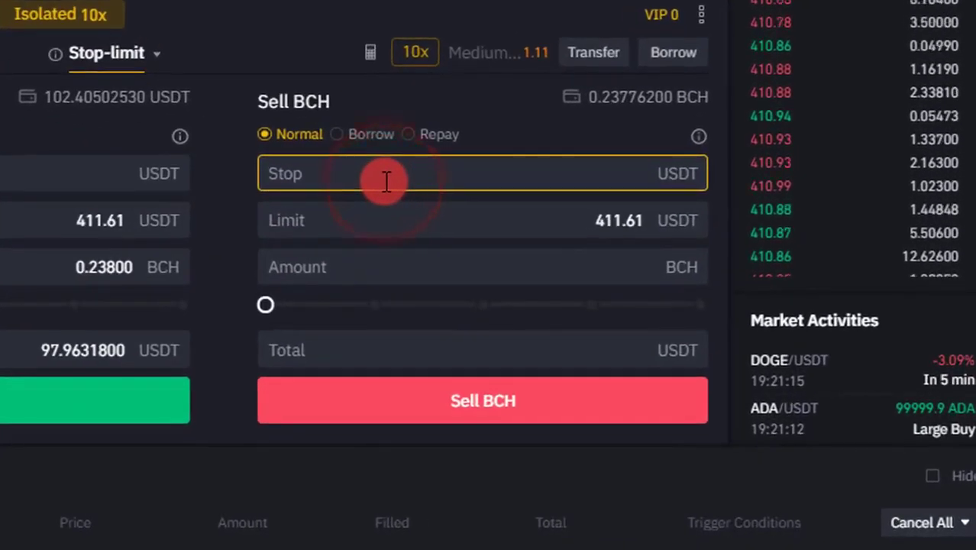
type("40")
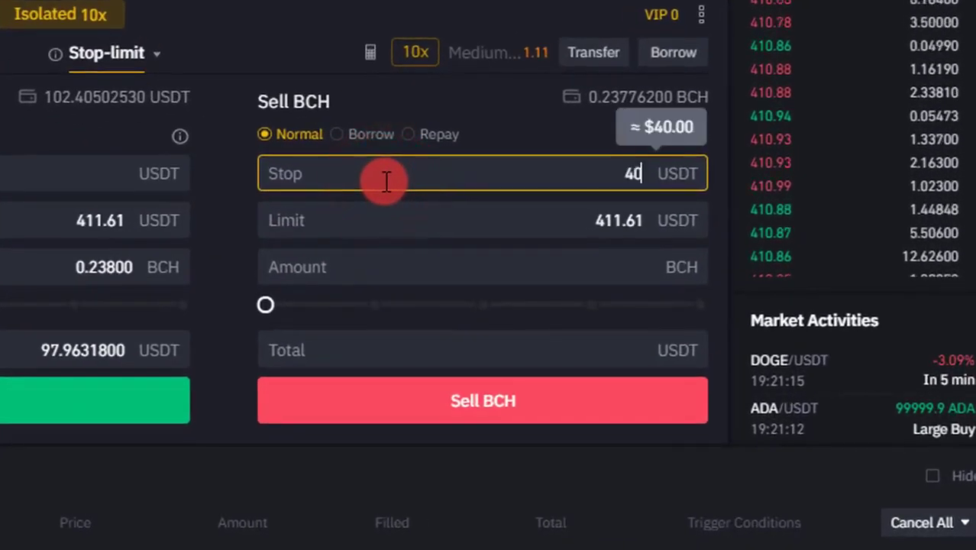
type("4.")
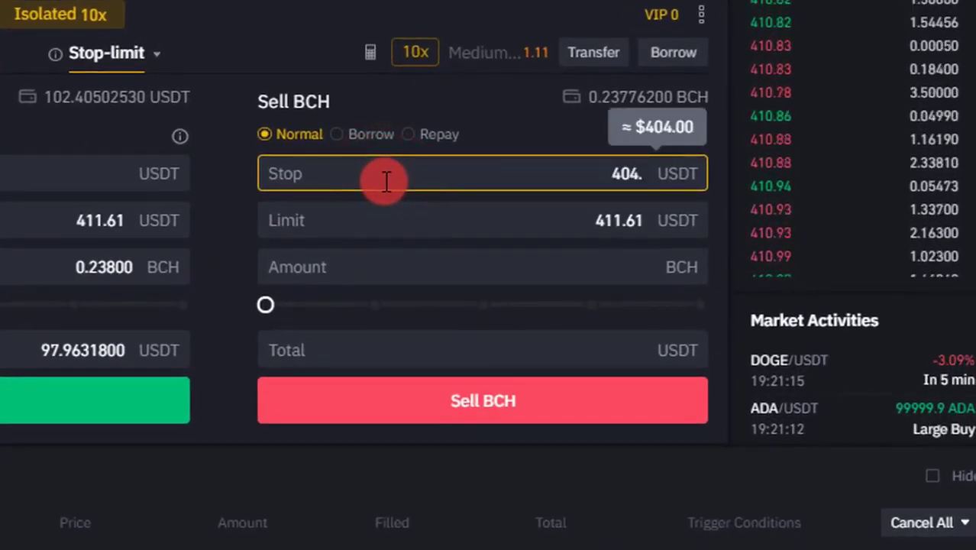
type("1")
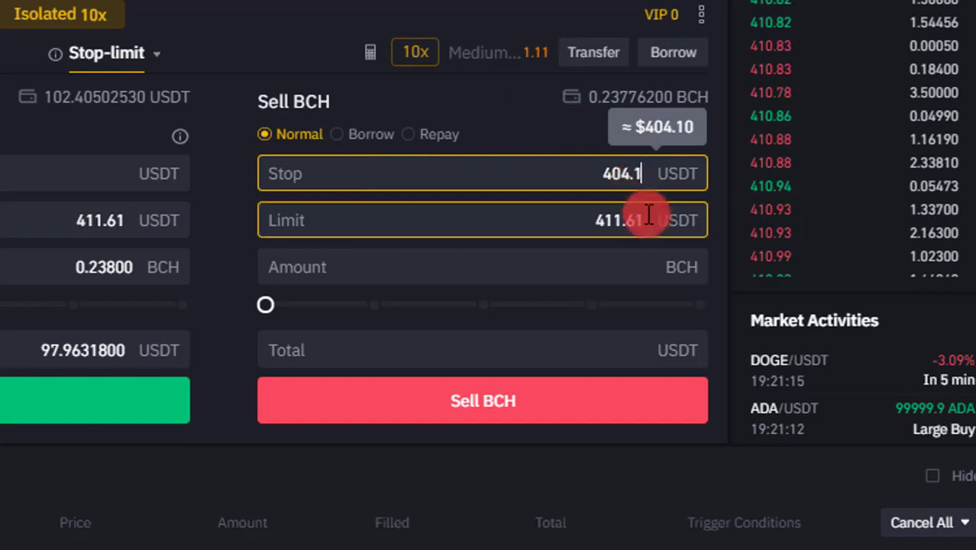
left_click_drag(634, 216, 607, 218)
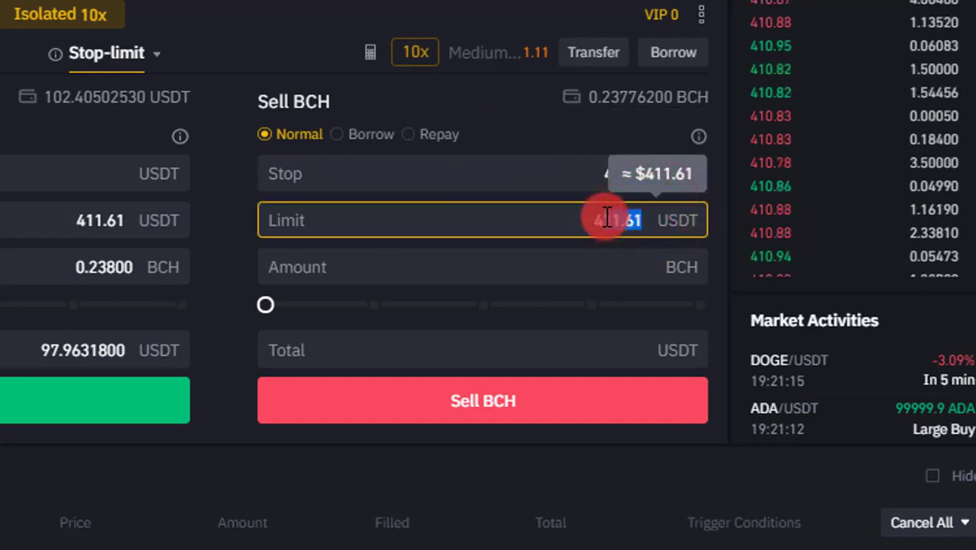
type("40")
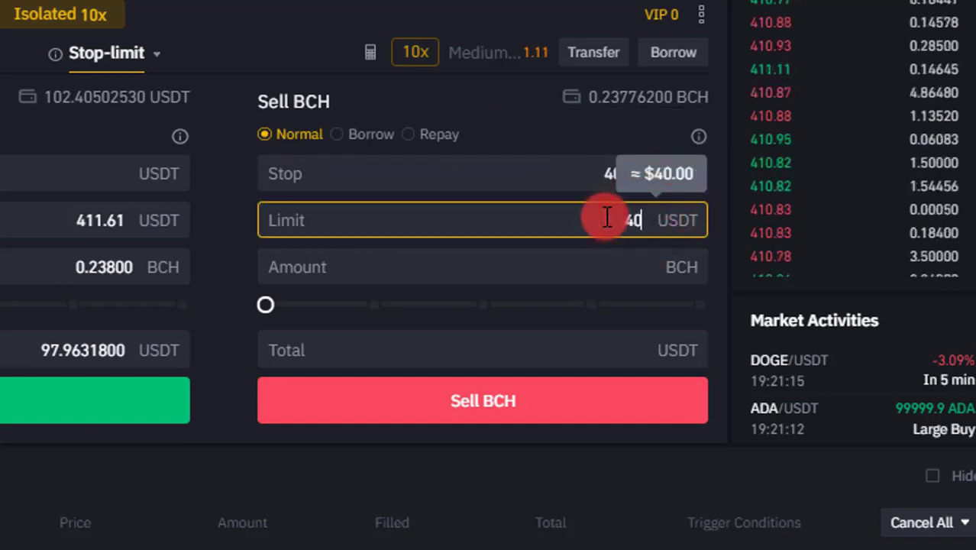
type("4.07")
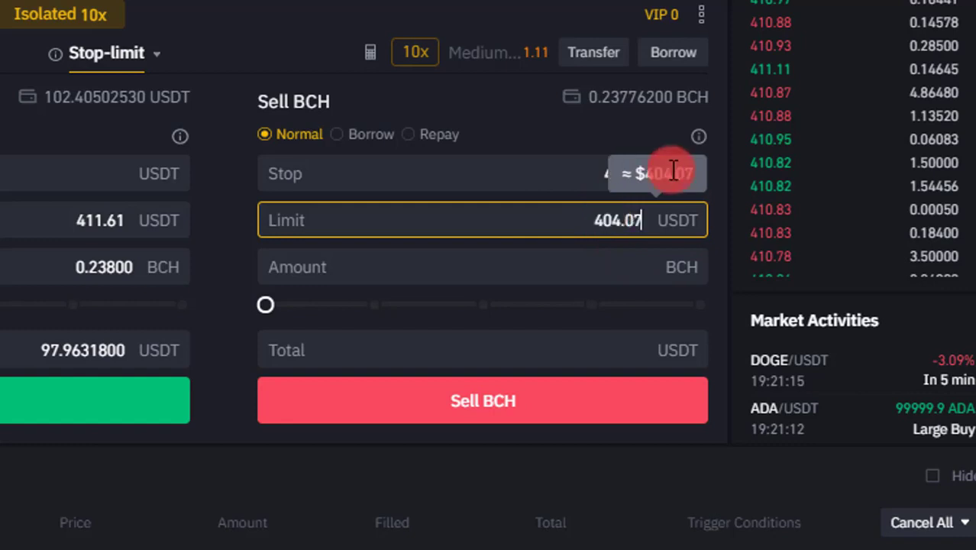
- Set the sell amount to 100% of the available BCH, then place and confirm the stop-limit sell order
left_click(272, 299)
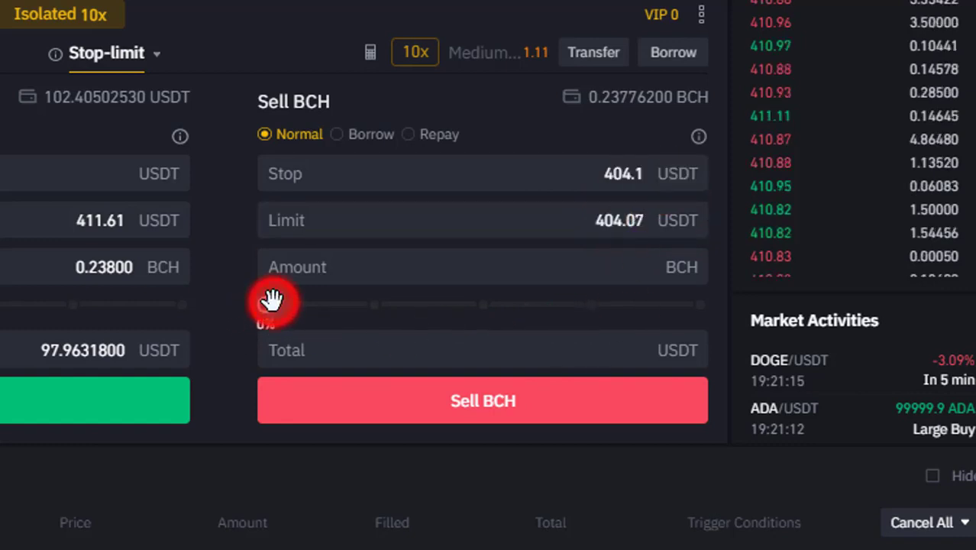
left_click_drag(272, 299, 707, 299)
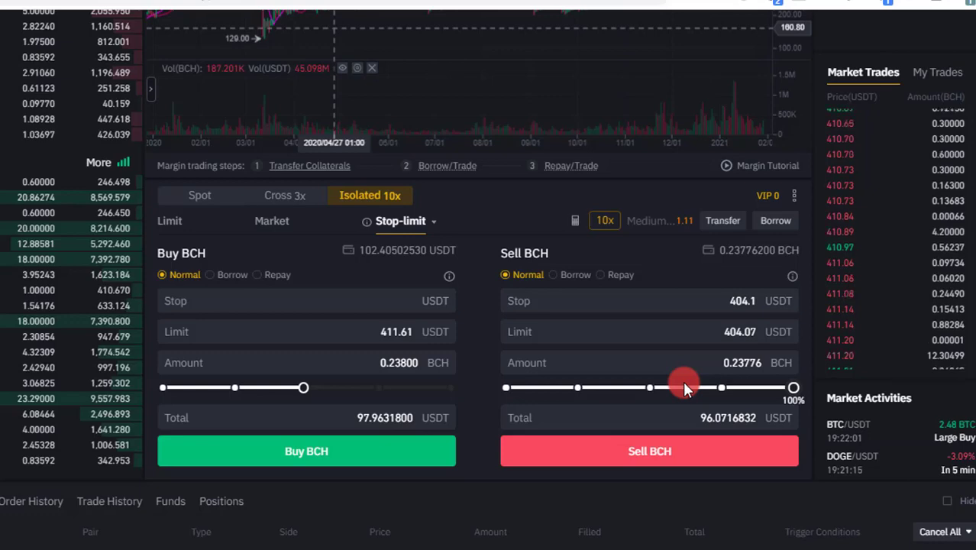
left_click(658, 458)
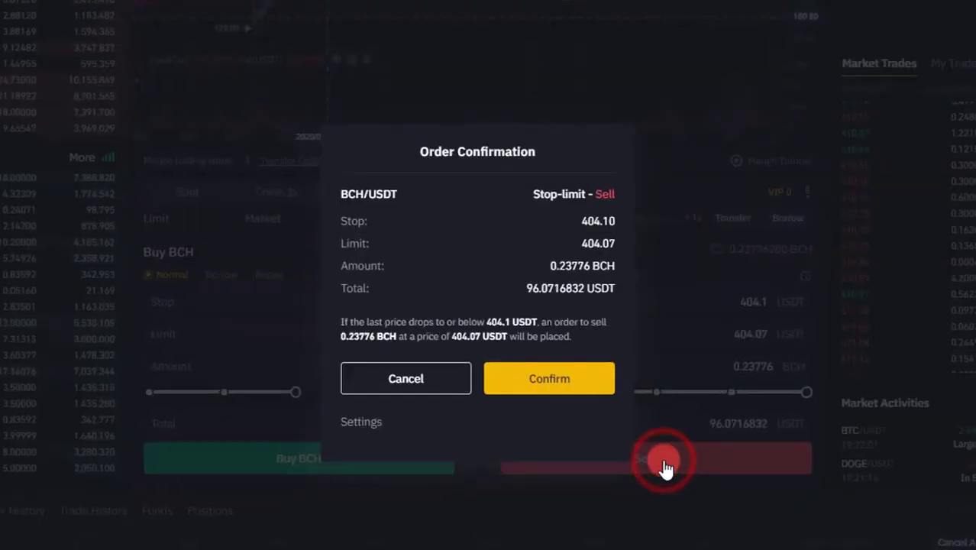
left_click(569, 377)
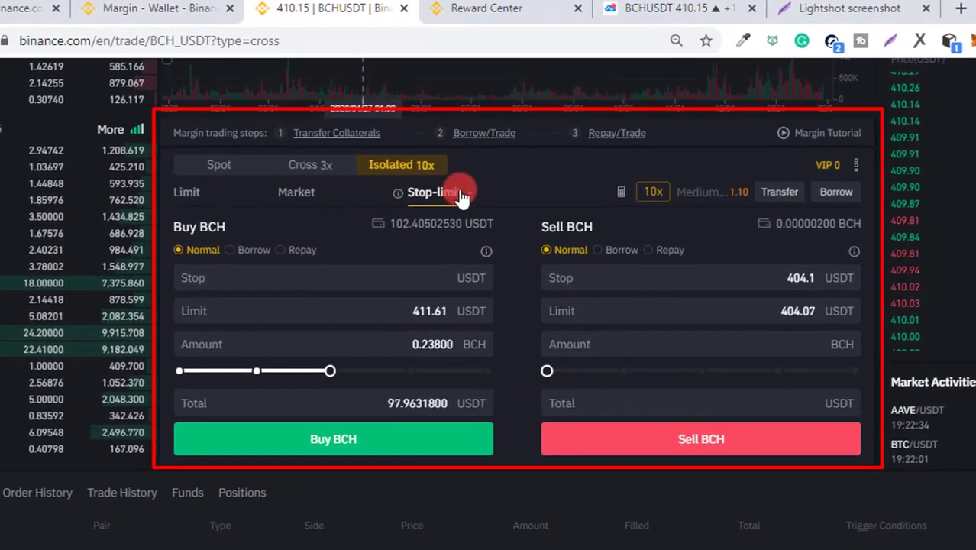
- Switch the isolated BCH/USDT order form to OCO and go through the buy side's Price, Stop and Limit fields
mouse_move(469, 202)
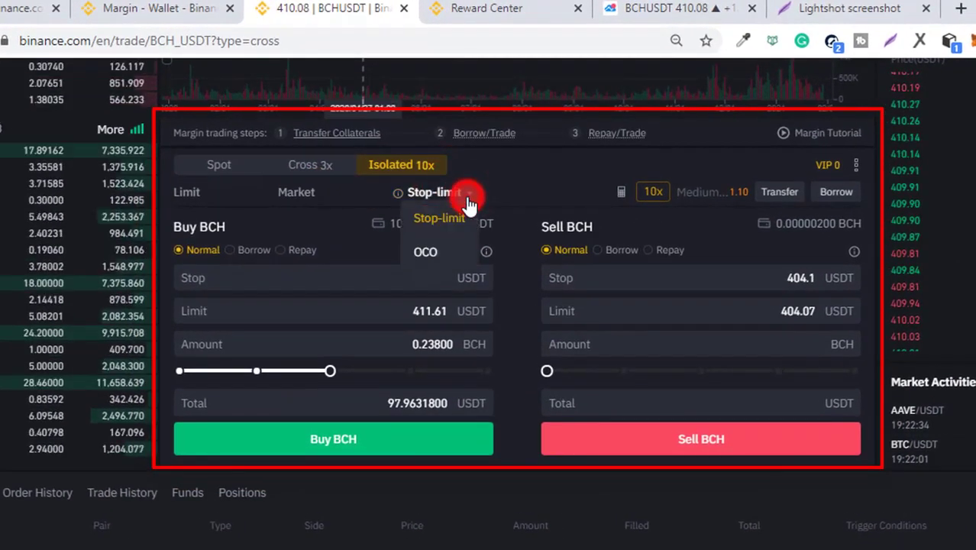
left_click(431, 256)
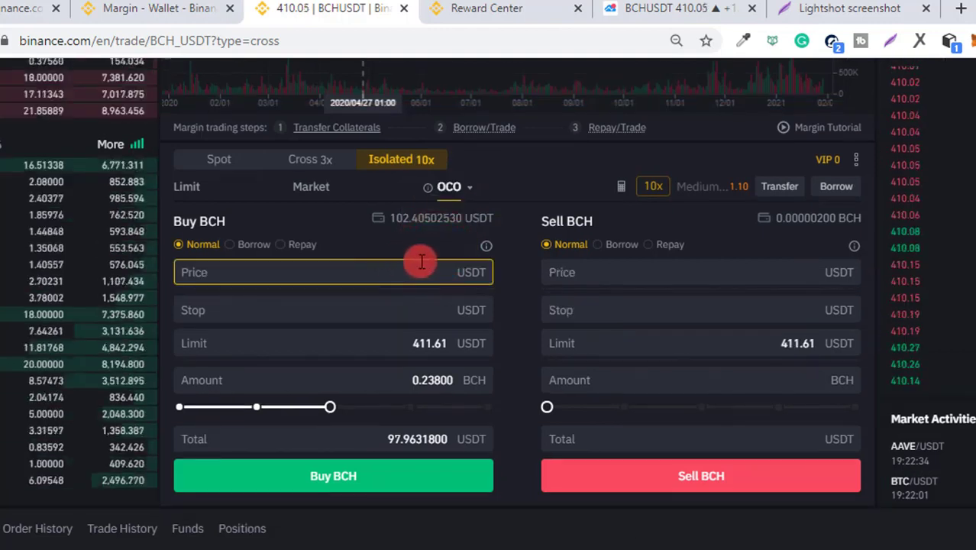
left_click(376, 310)
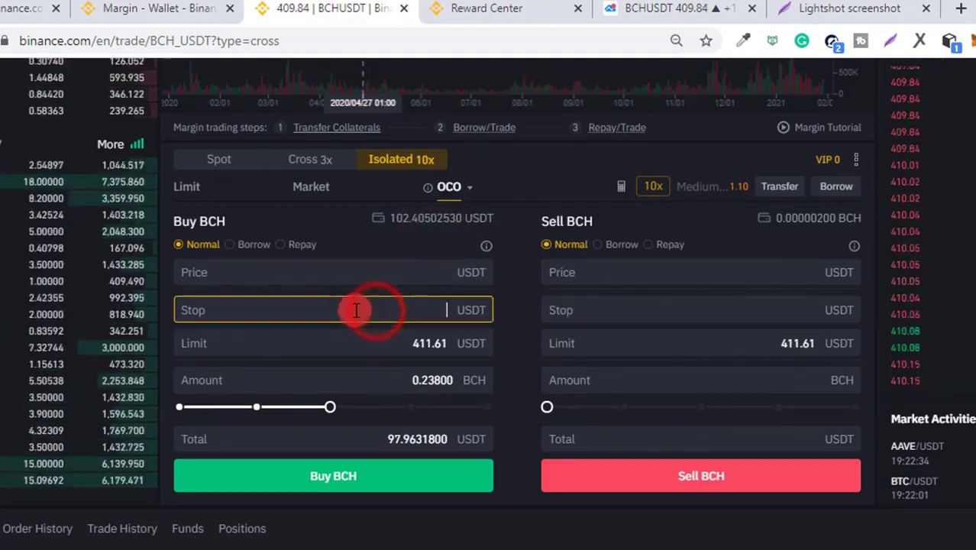
left_click(351, 342)
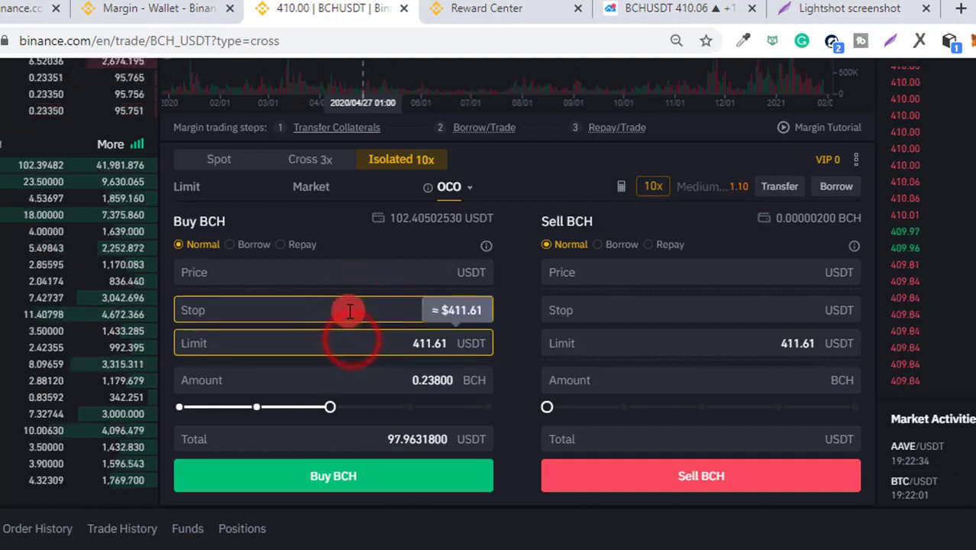
left_click(348, 343)
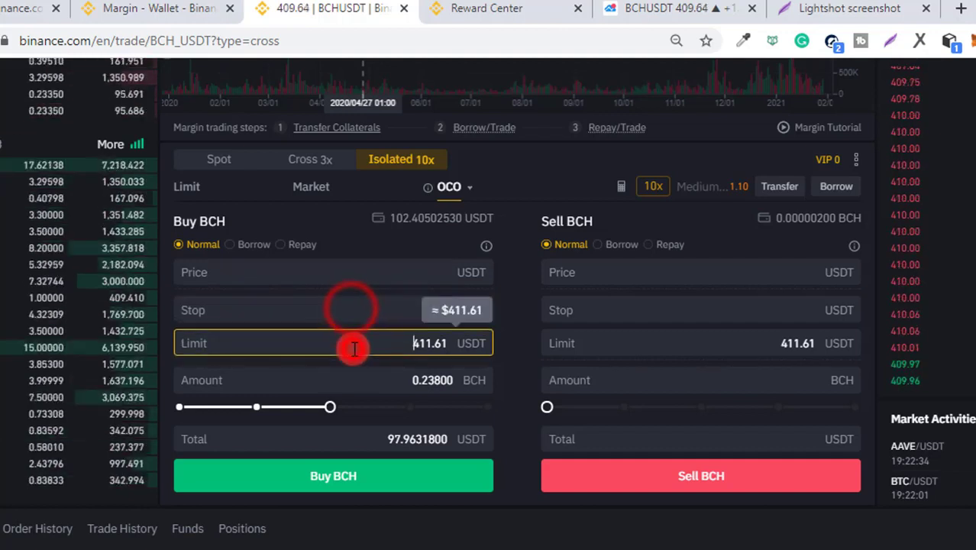
left_click(387, 273)
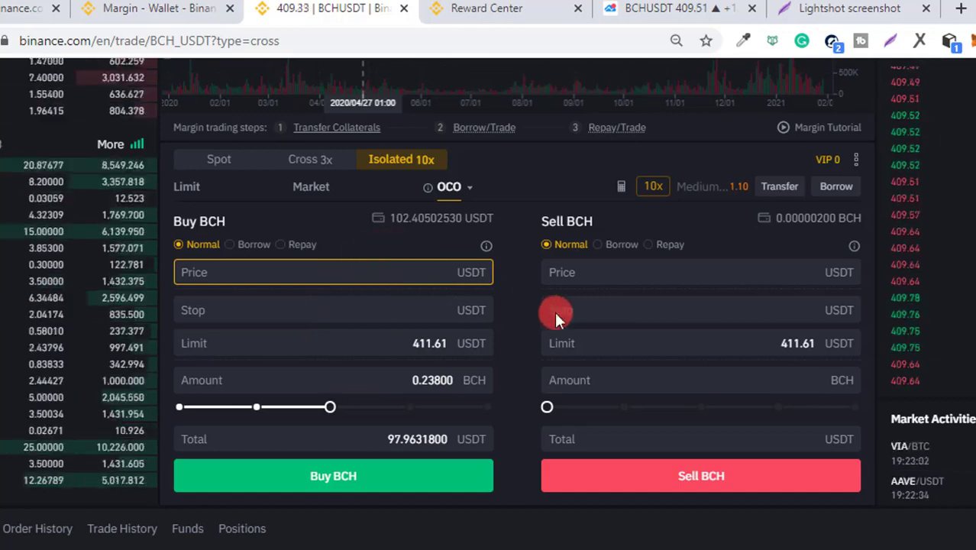
- Switch to the TradingView chart and flag BCHUSDT in the watchlist
scroll(535, 382, "up", 4)
left_click(667, 7)
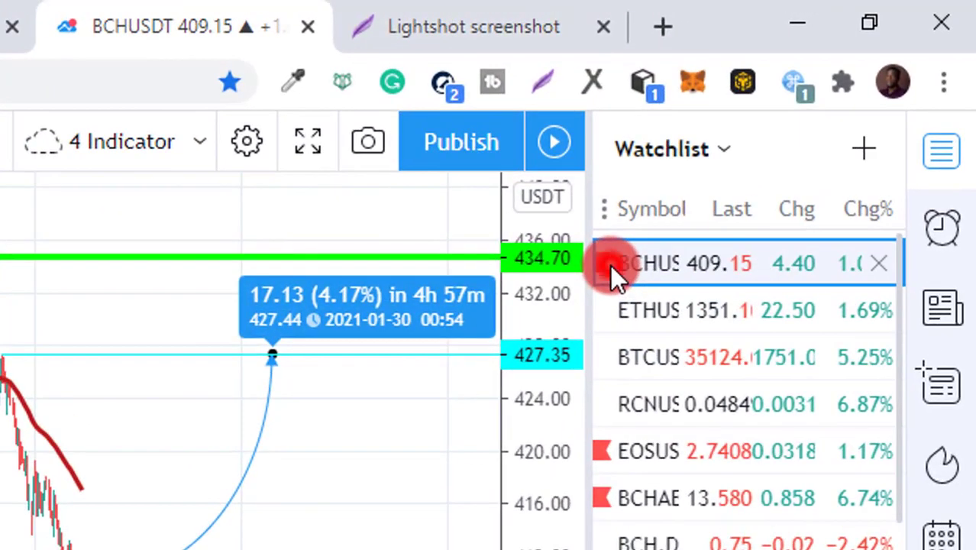
left_click(606, 263)
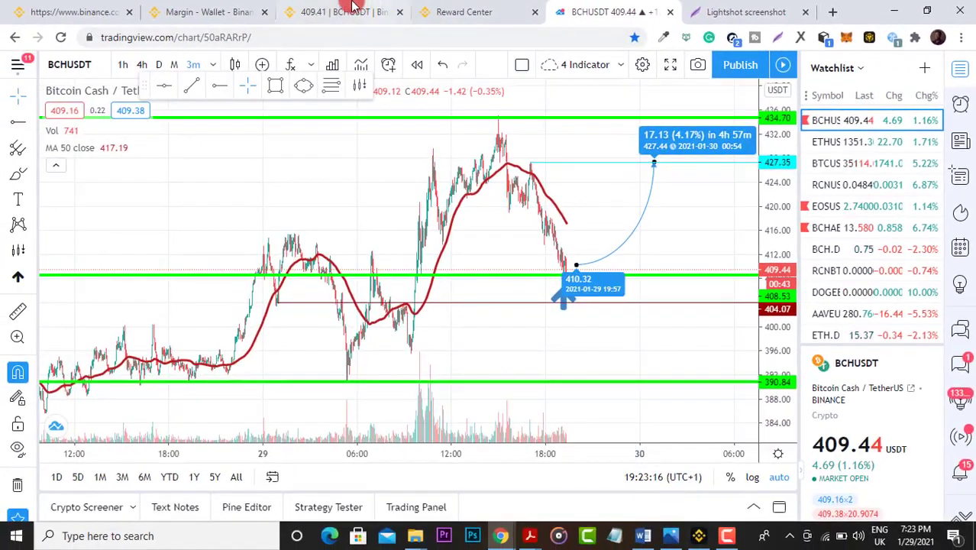
- Return to Binance and examine the interest vouchers in the Reward Center
left_click(355, 6)
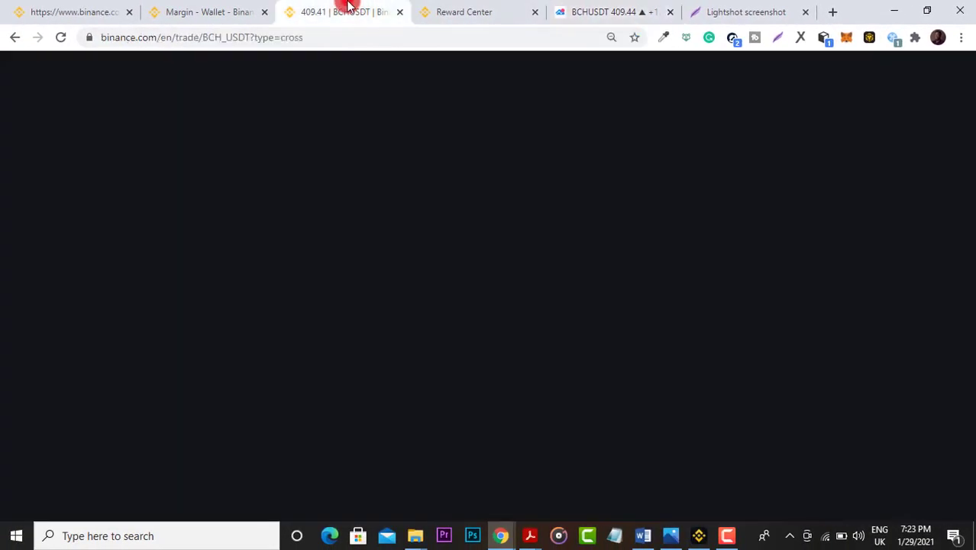
key("ctrl+Tab")
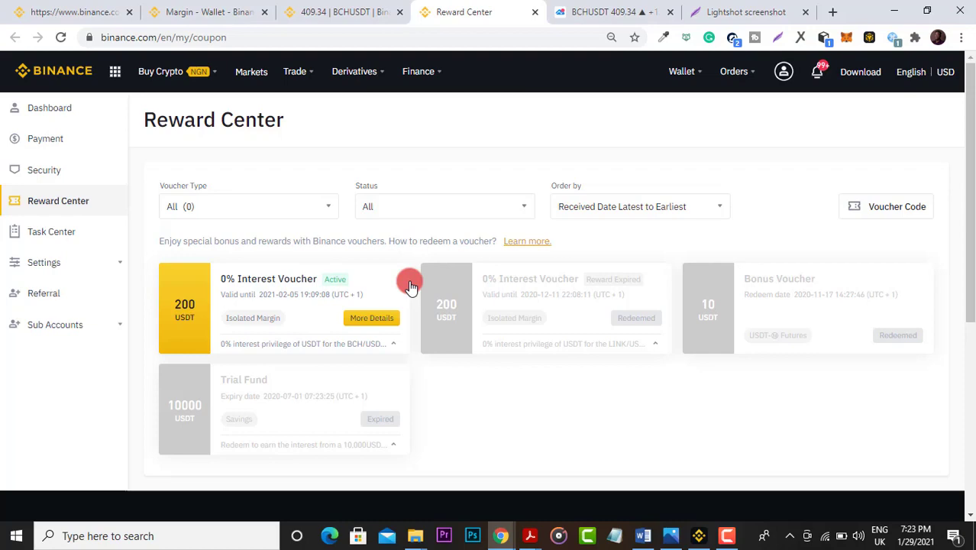
- Go back to the BCH/USDT trade page and open the isolated margin borrow form
left_click(359, 12)
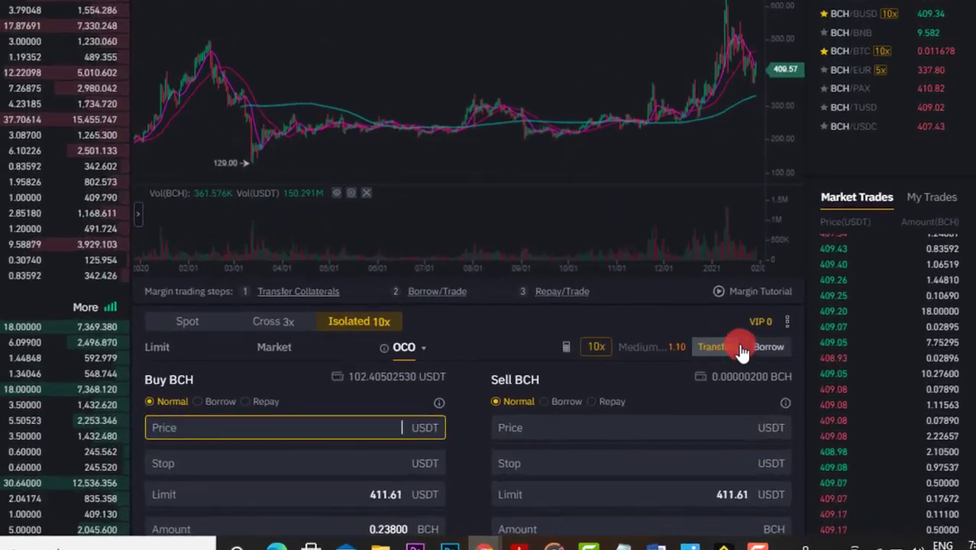
left_click(764, 348)
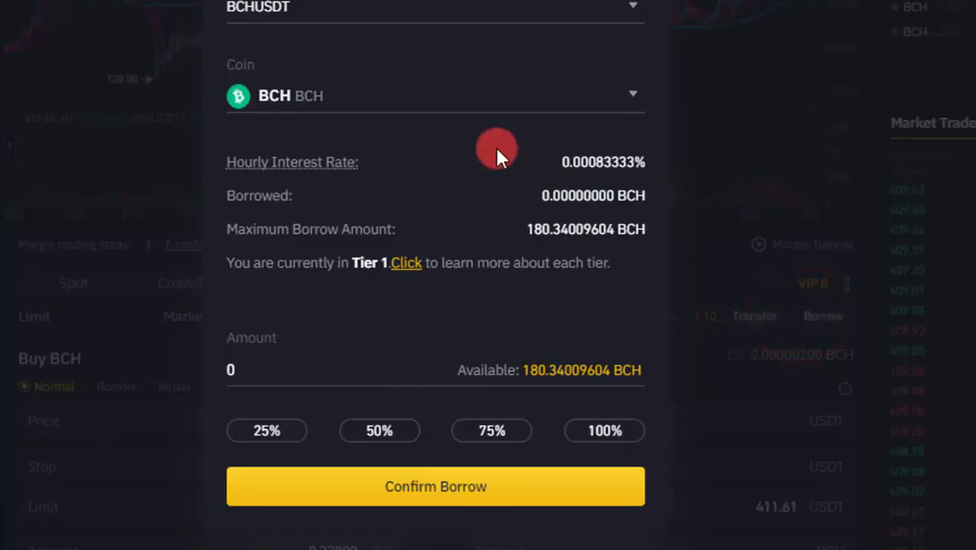